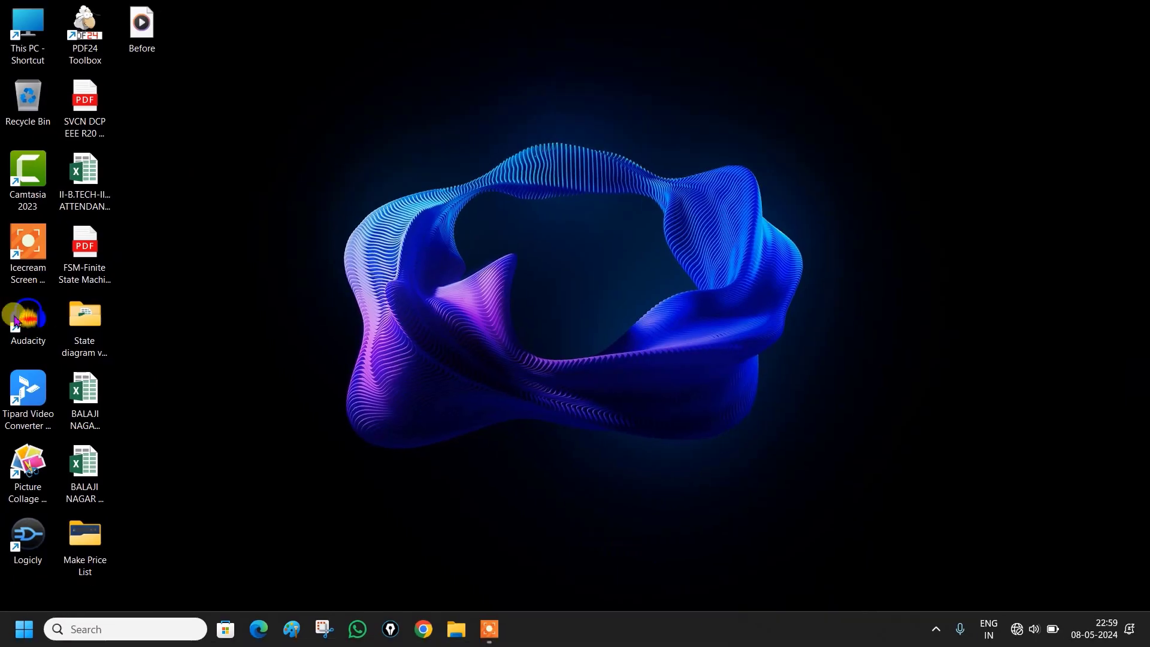
Launch Audacity and open the Before MP3 file from the Desktop
double_click(34, 327)
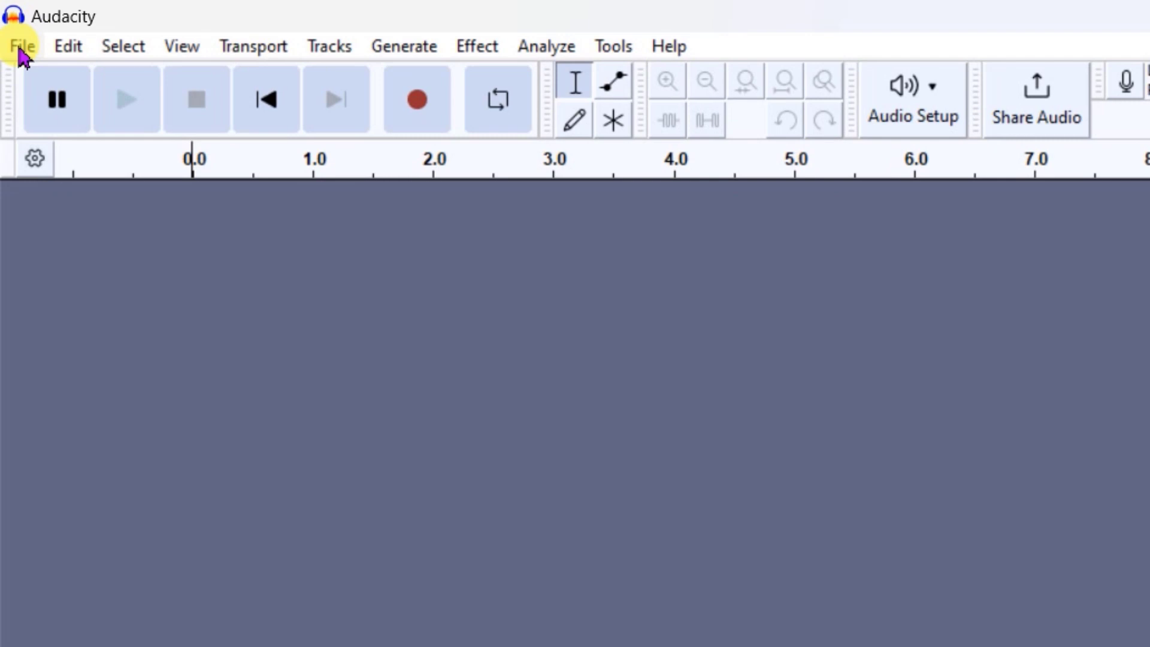
left_click(21, 48)
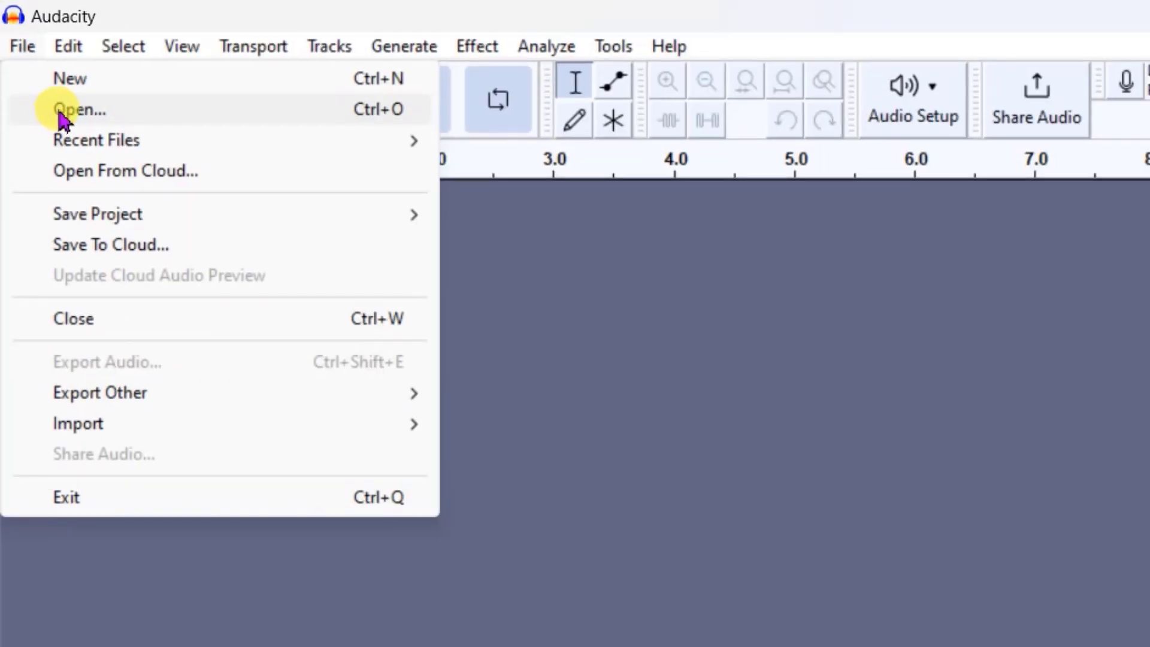
left_click(117, 154)
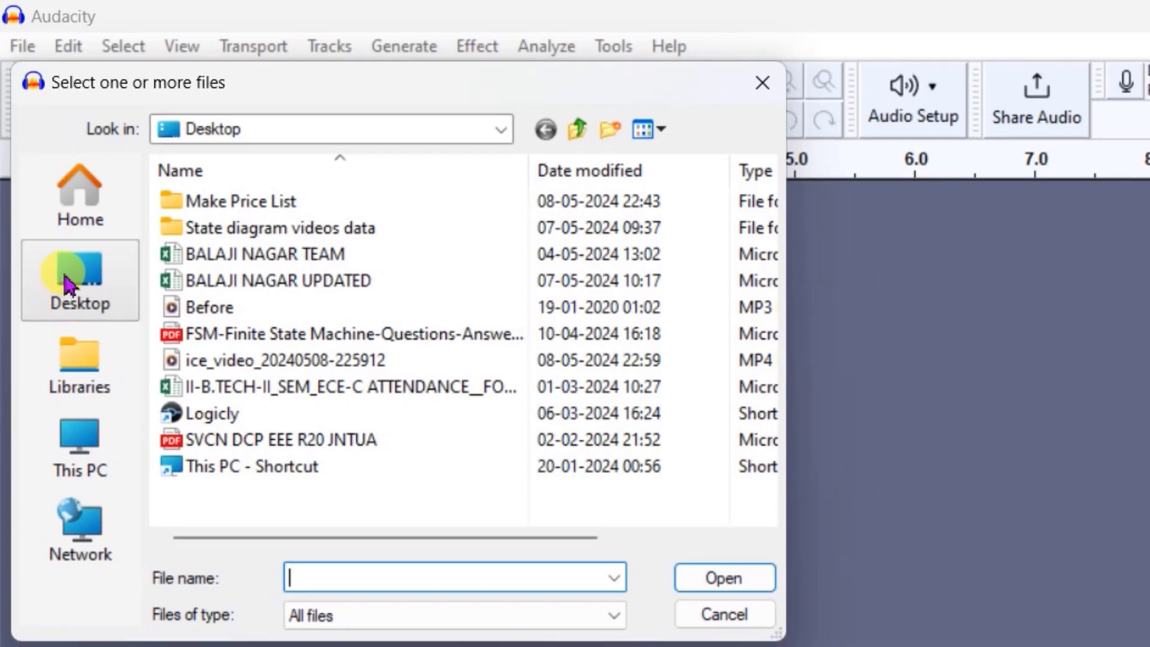
left_click(129, 293)
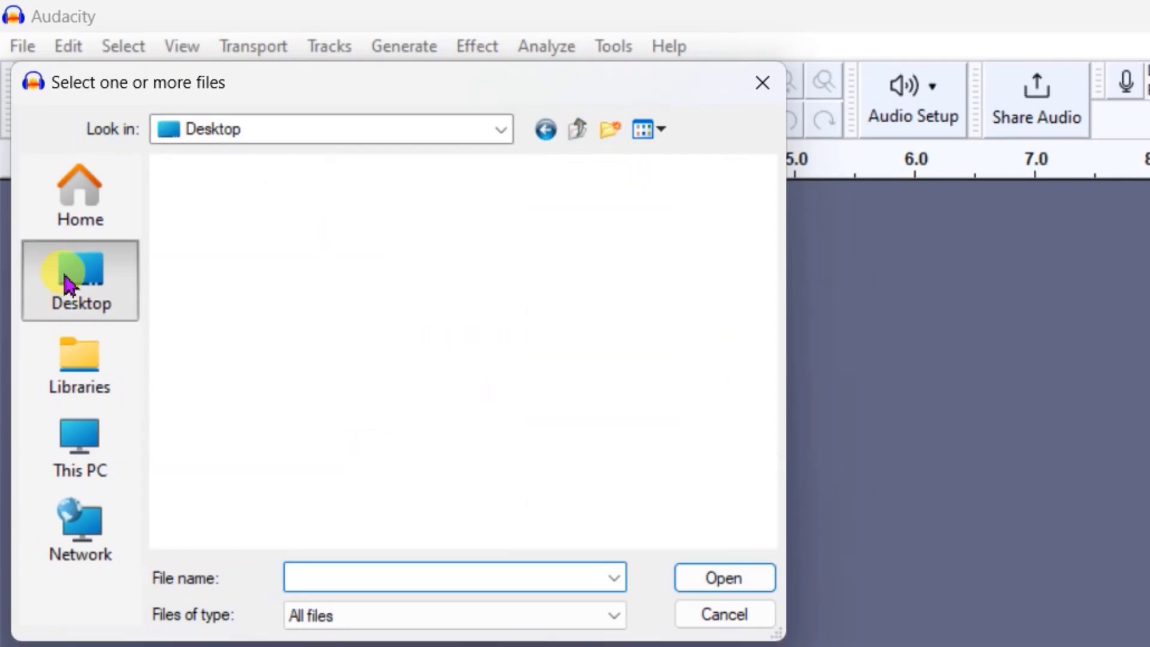
scroll(289, 407, "down", 10)
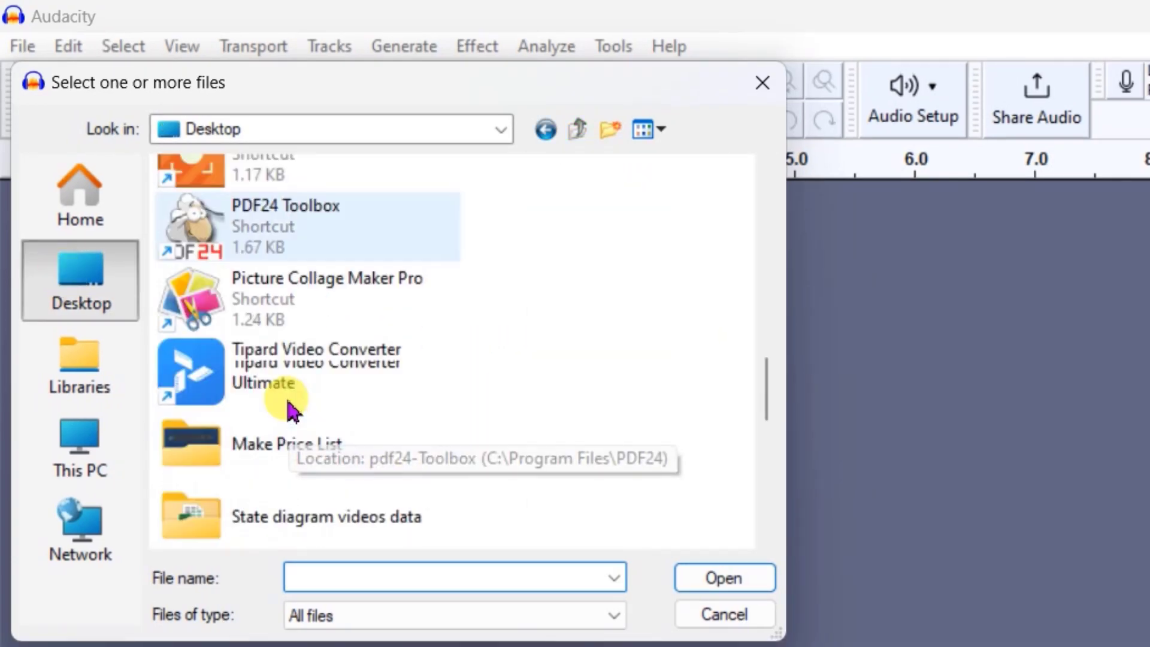
scroll(288, 408, "down", 4)
scroll(287, 405, "up", 2)
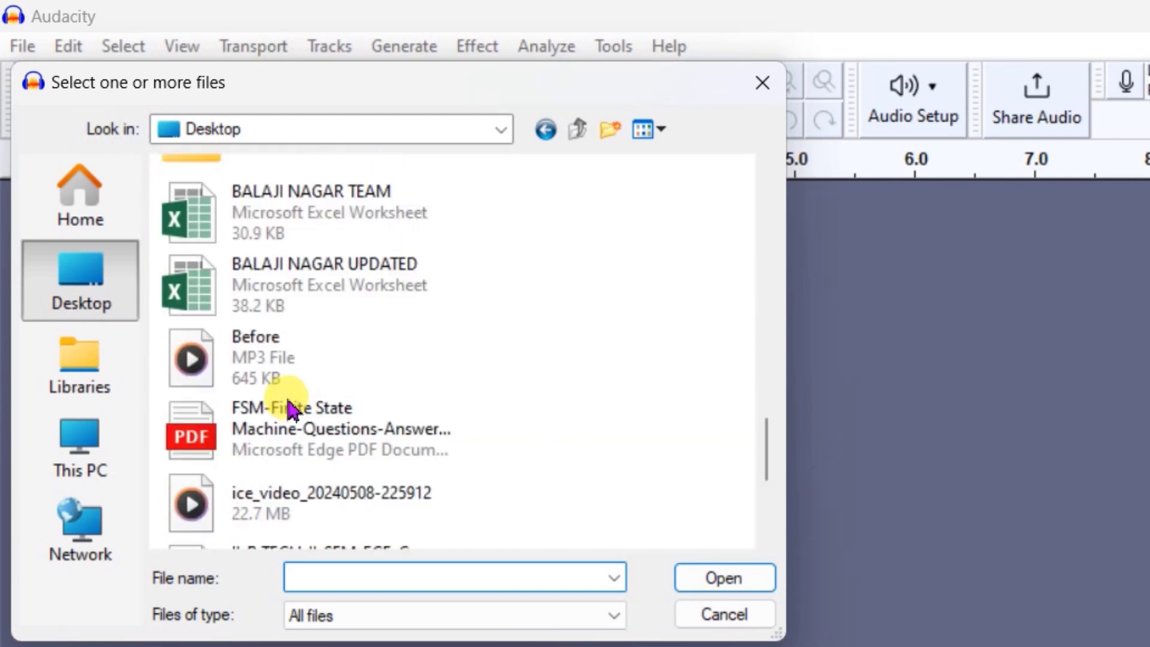
left_click(251, 349)
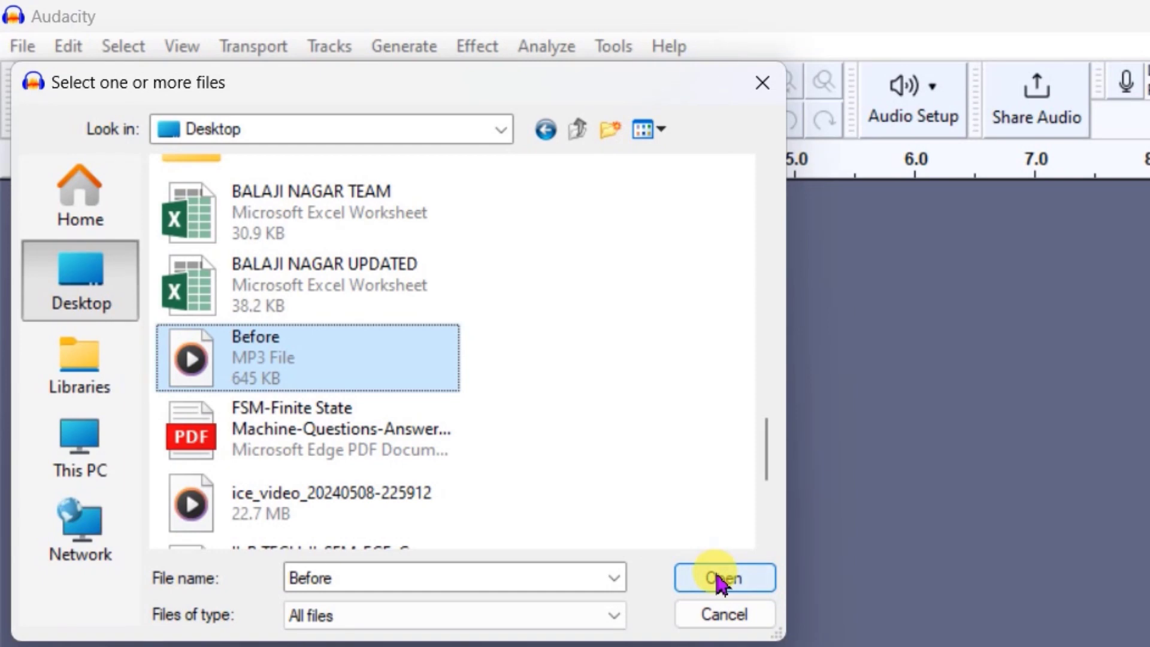
left_click(722, 577)
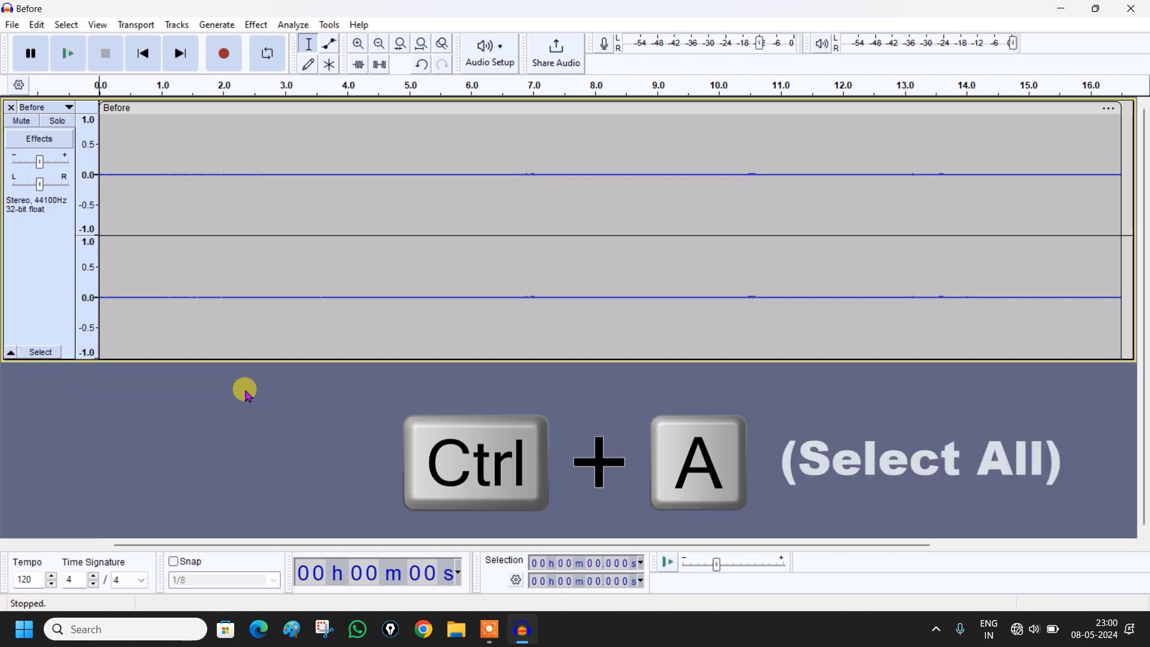
Amplify the whole track to a new peak amplitude of 3.75 dB with clipping allowed
key("ctrl+a")
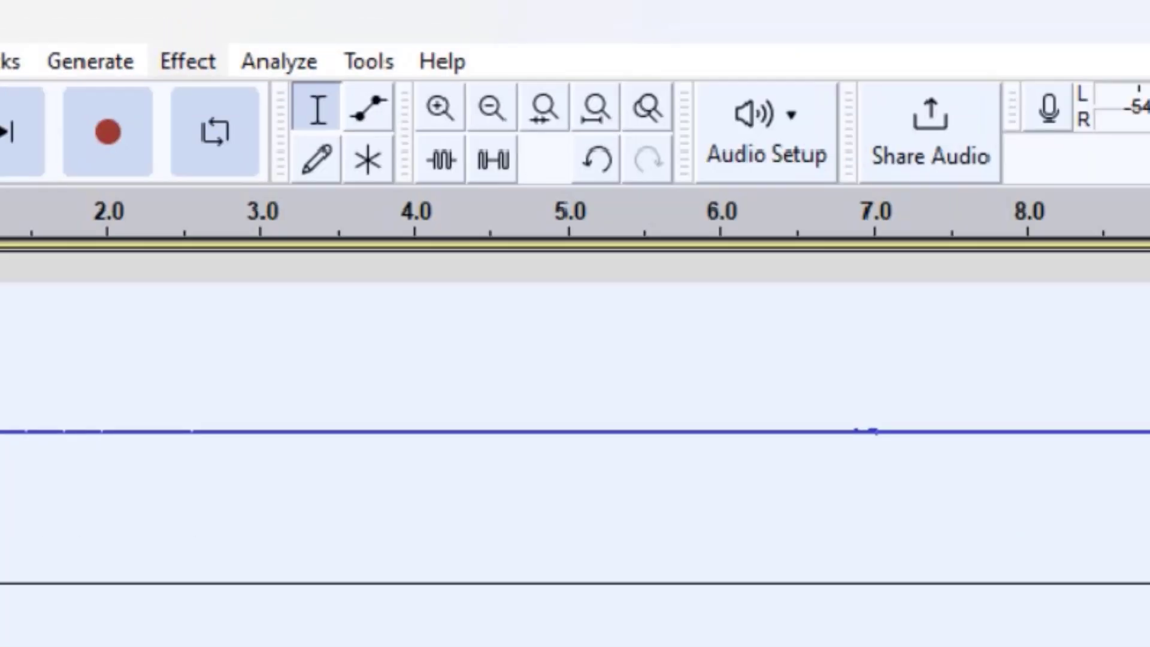
left_click(186, 117)
mouse_move(252, 282)
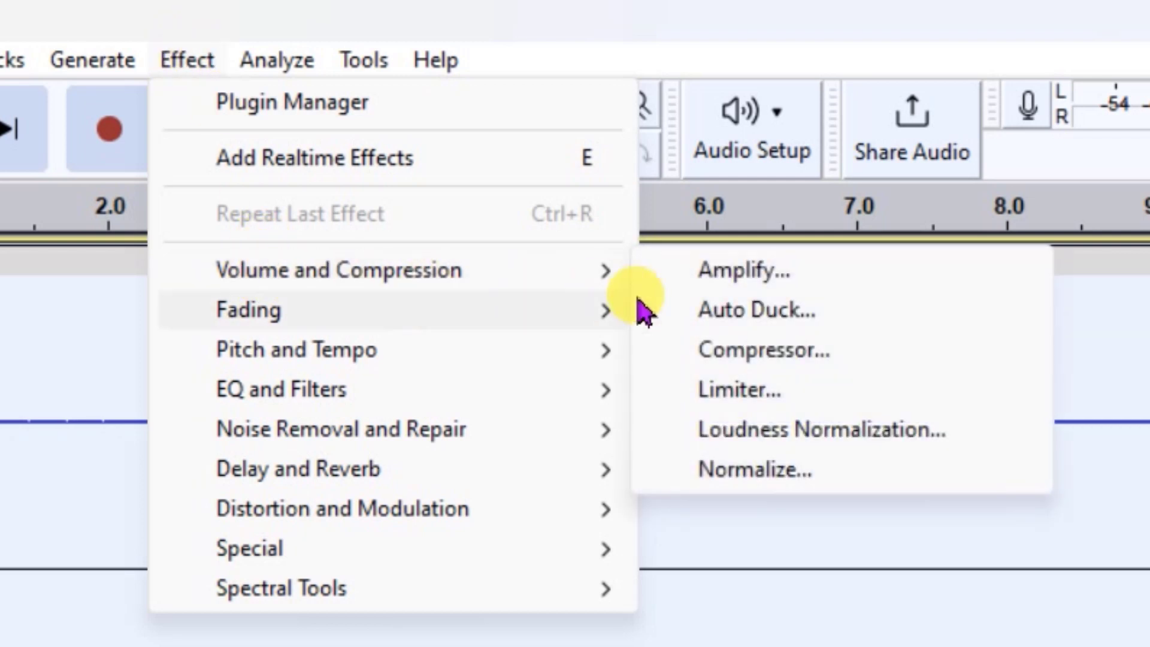
left_click(750, 273)
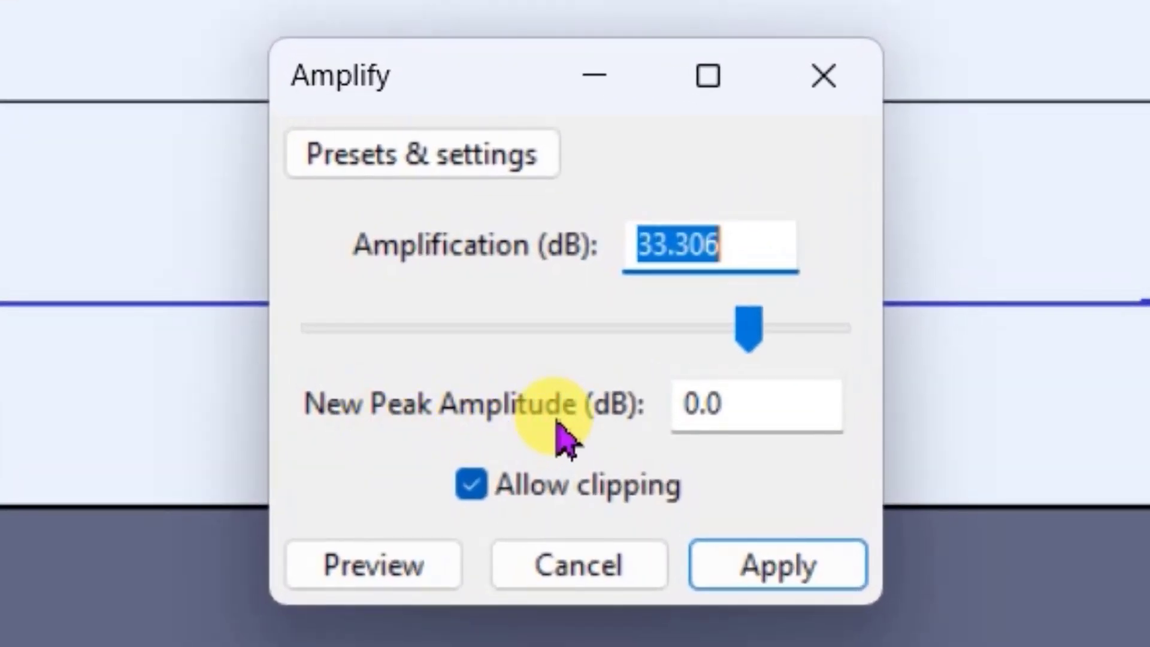
left_click(743, 404)
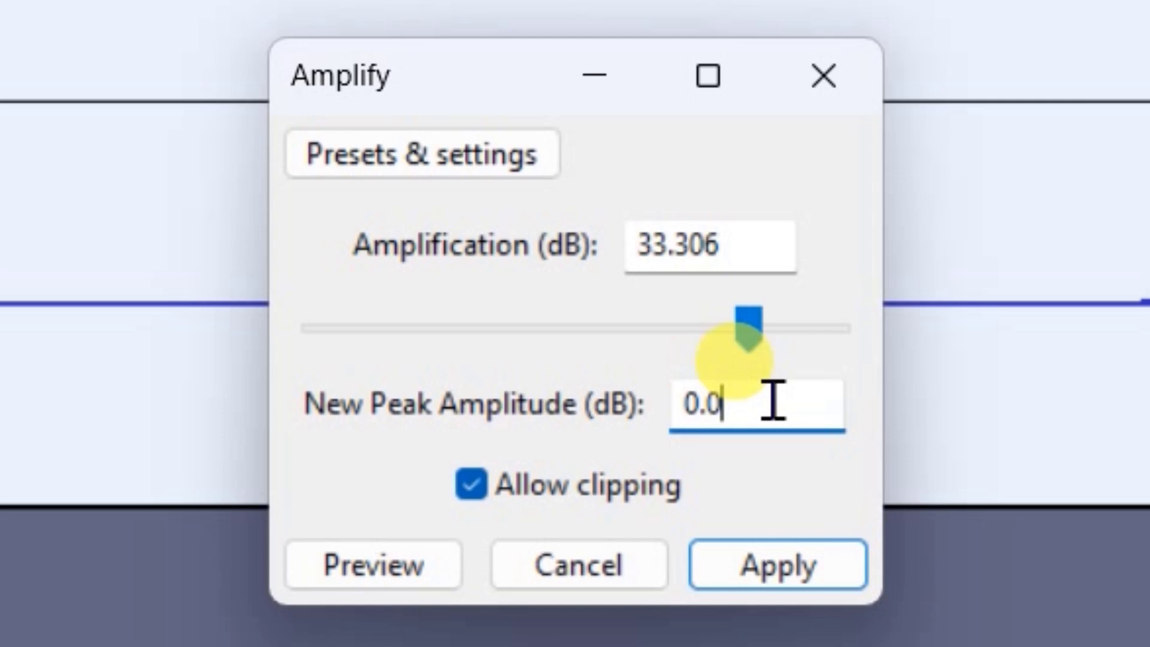
key("BackSpace")
key("BackSpace")
key("BackSpace")
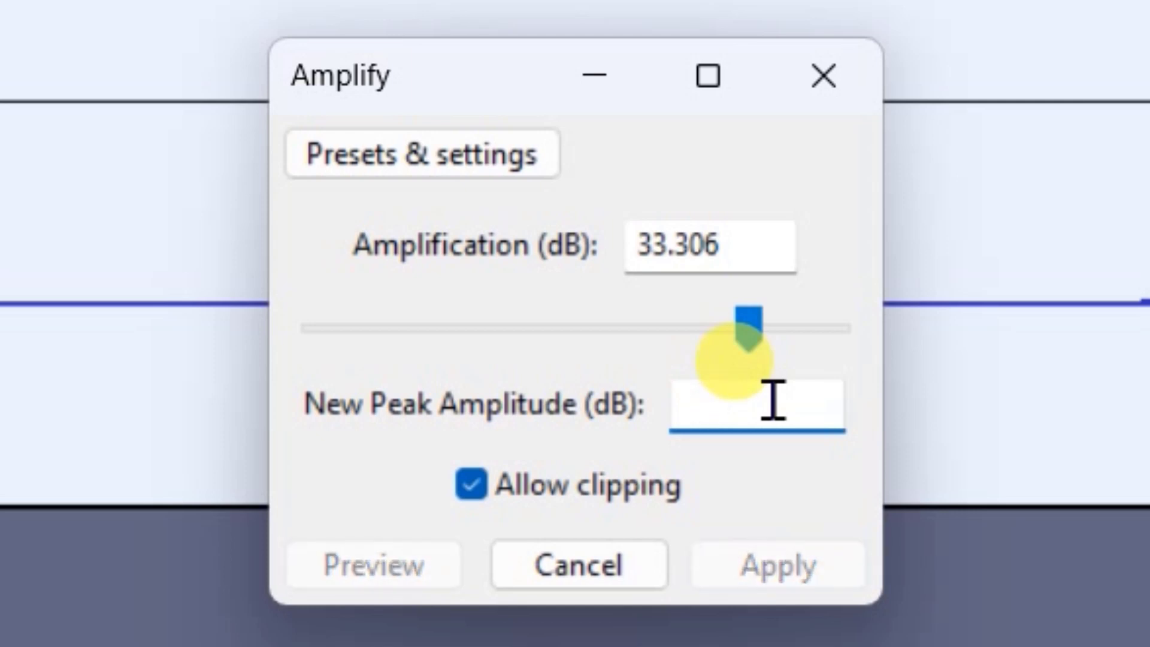
type("3.75")
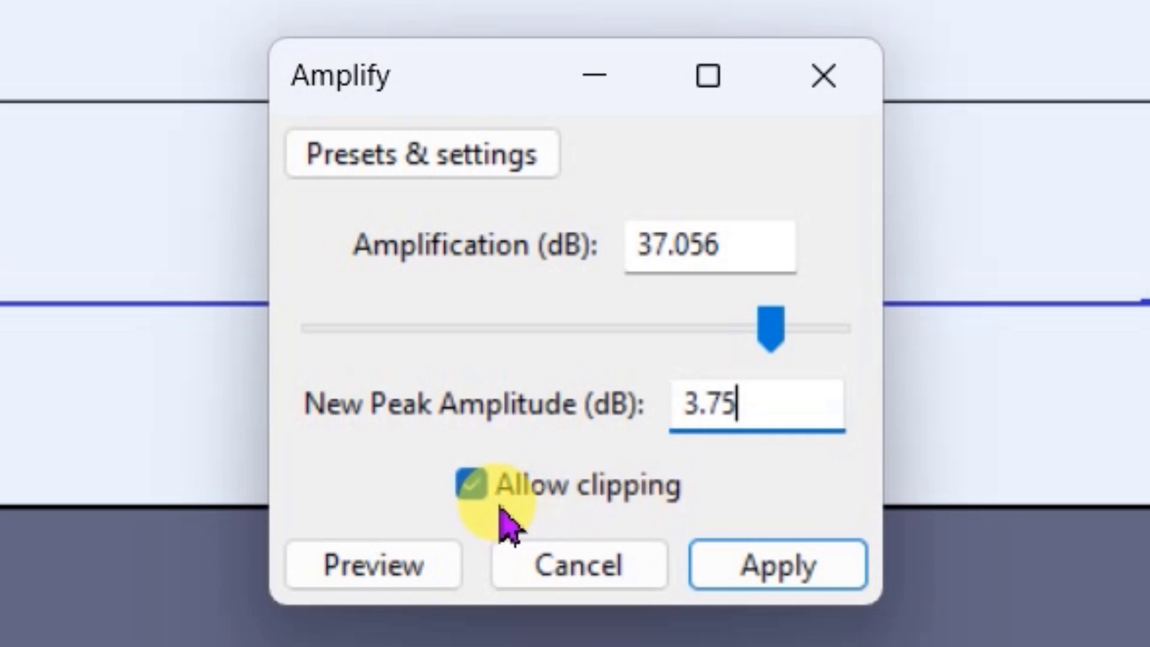
left_click(789, 584)
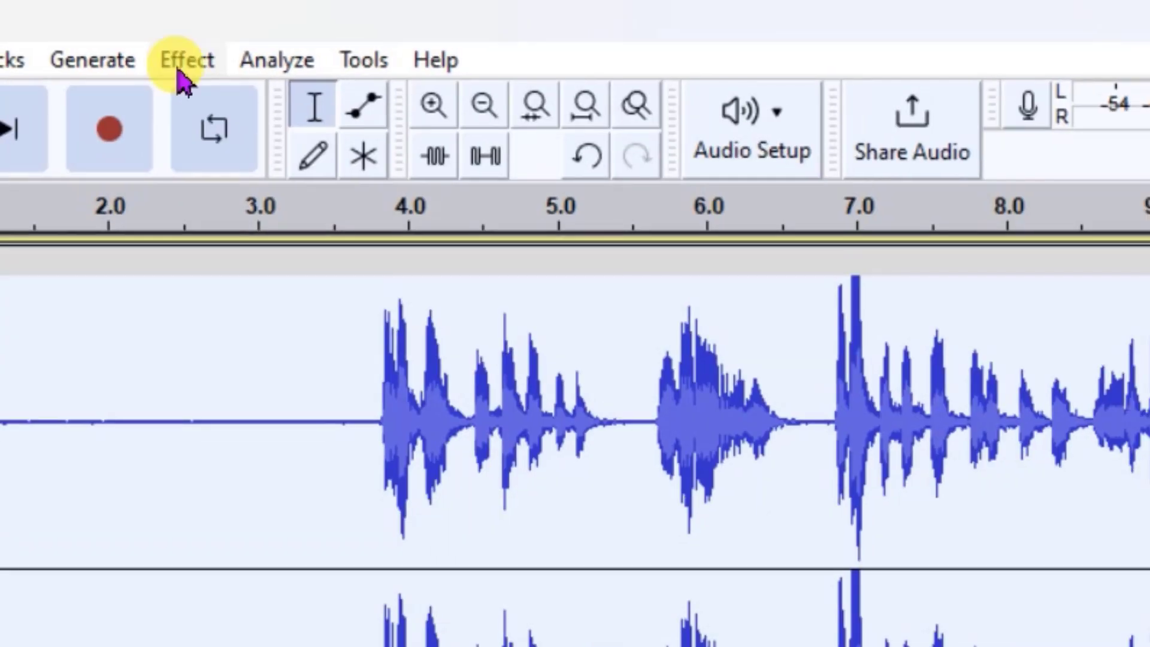
Normalize the whole track to a peak amplitude of -1.0 dB with DC offset removal
left_click(179, 132)
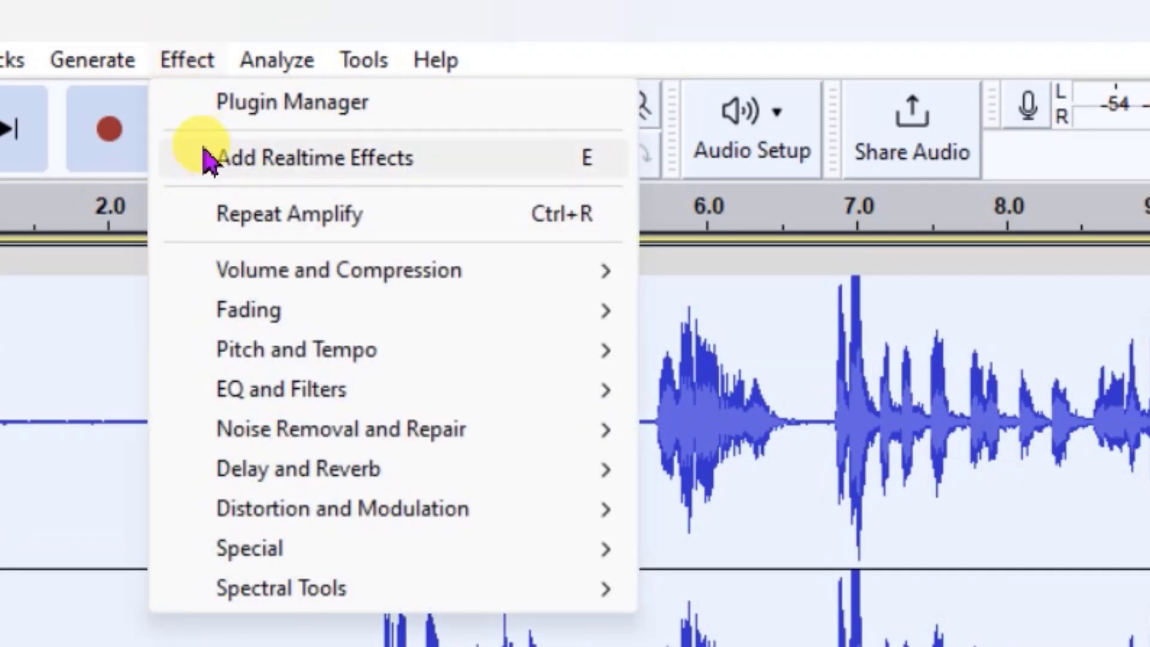
mouse_move(248, 276)
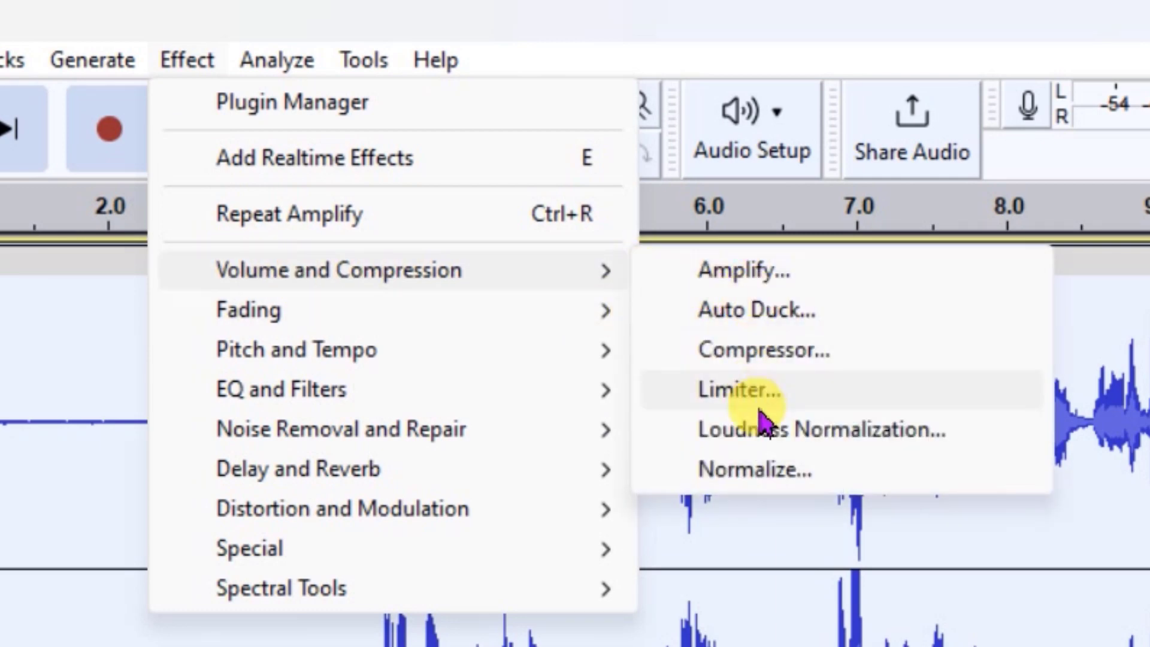
left_click(740, 471)
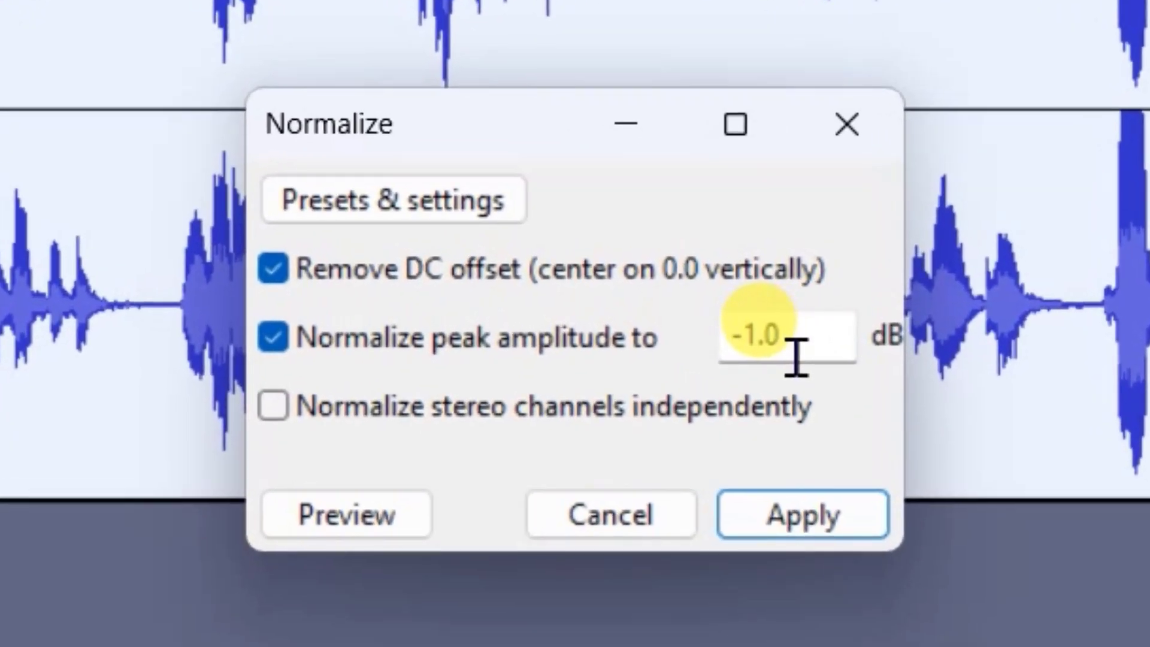
left_click(802, 516)
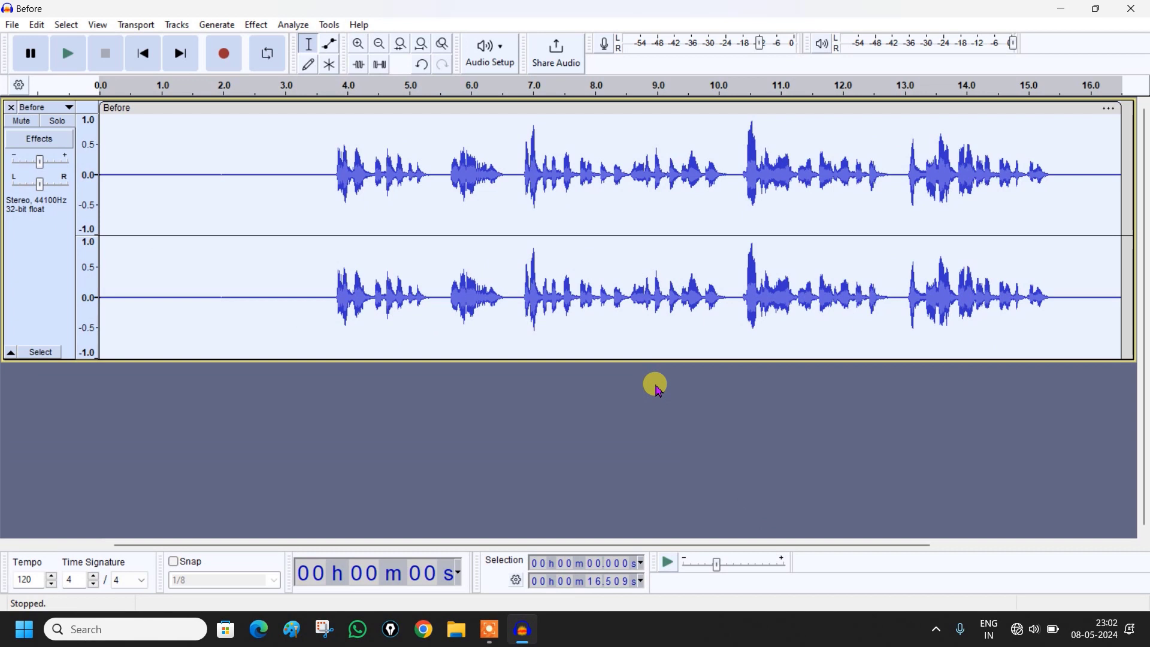
Capture a noise profile for Noise Reduction from the speech-free opening of the track, from the start to about 3.8 s
left_click(335, 175)
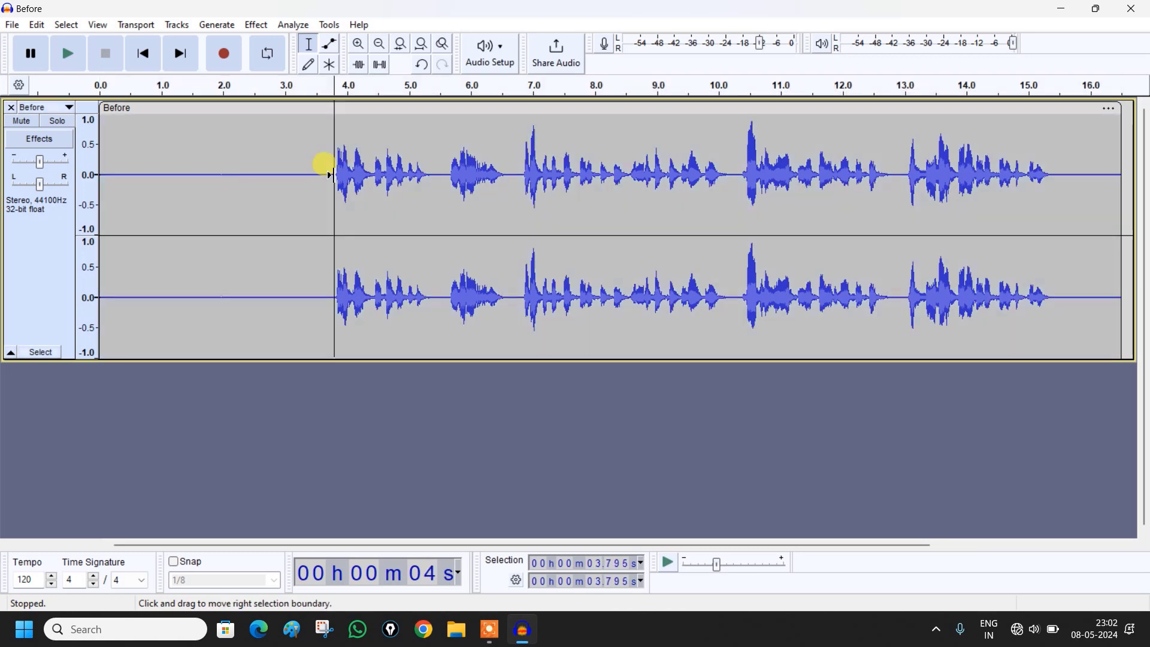
left_click_drag(331, 175, 89, 177)
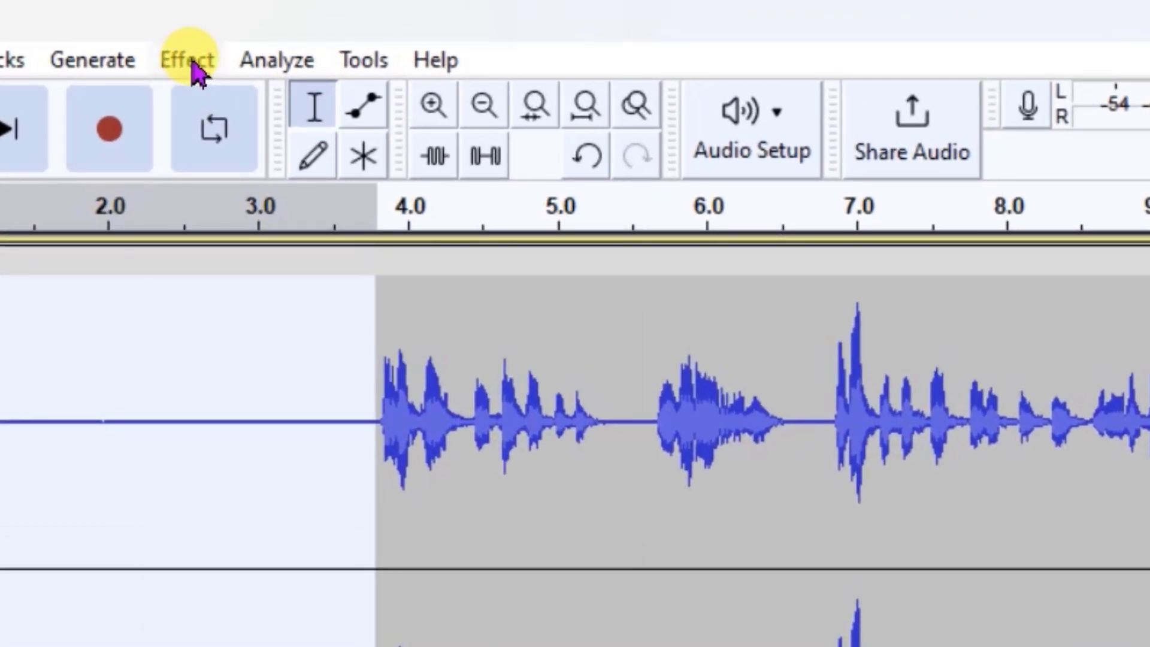
left_click(187, 60)
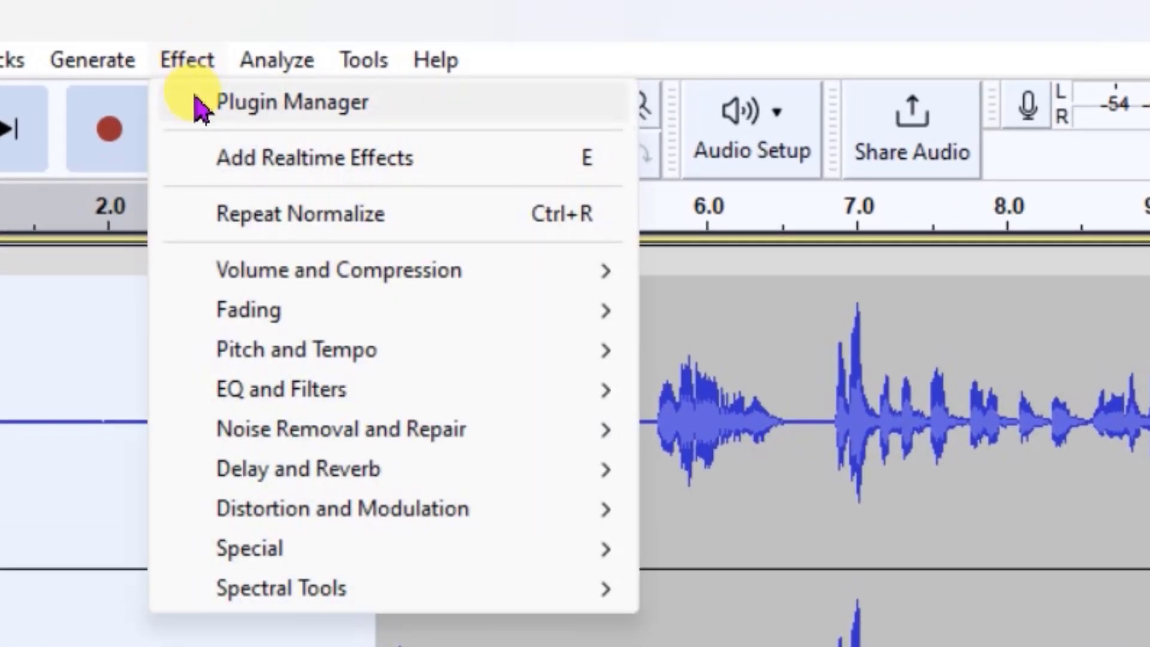
mouse_move(293, 429)
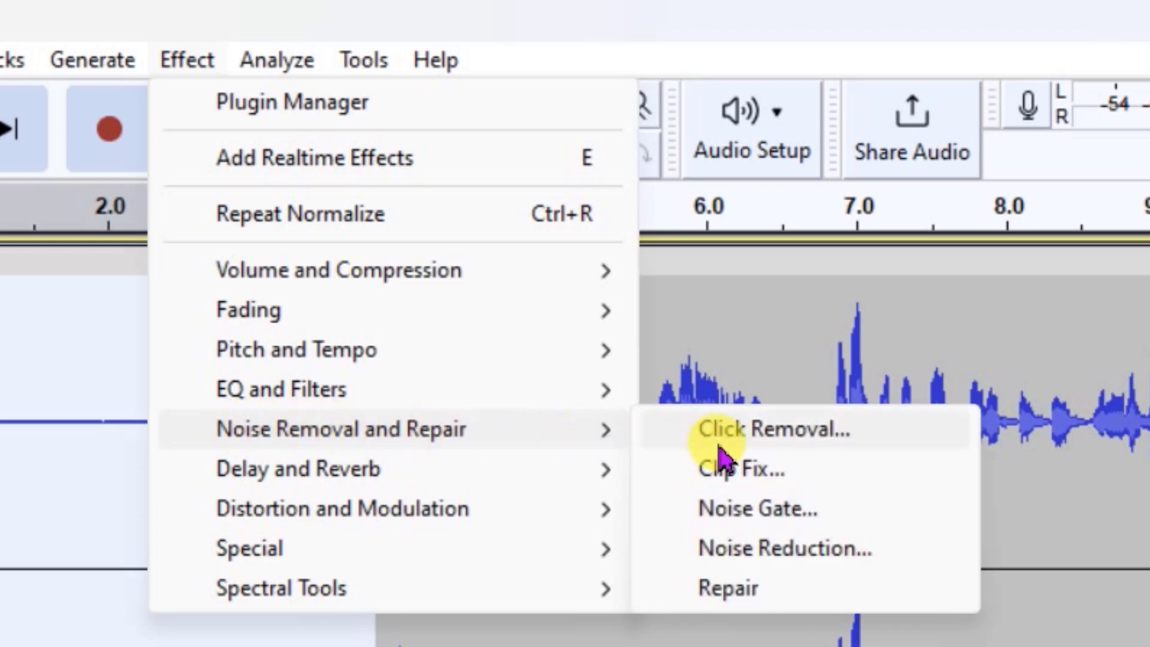
left_click(772, 554)
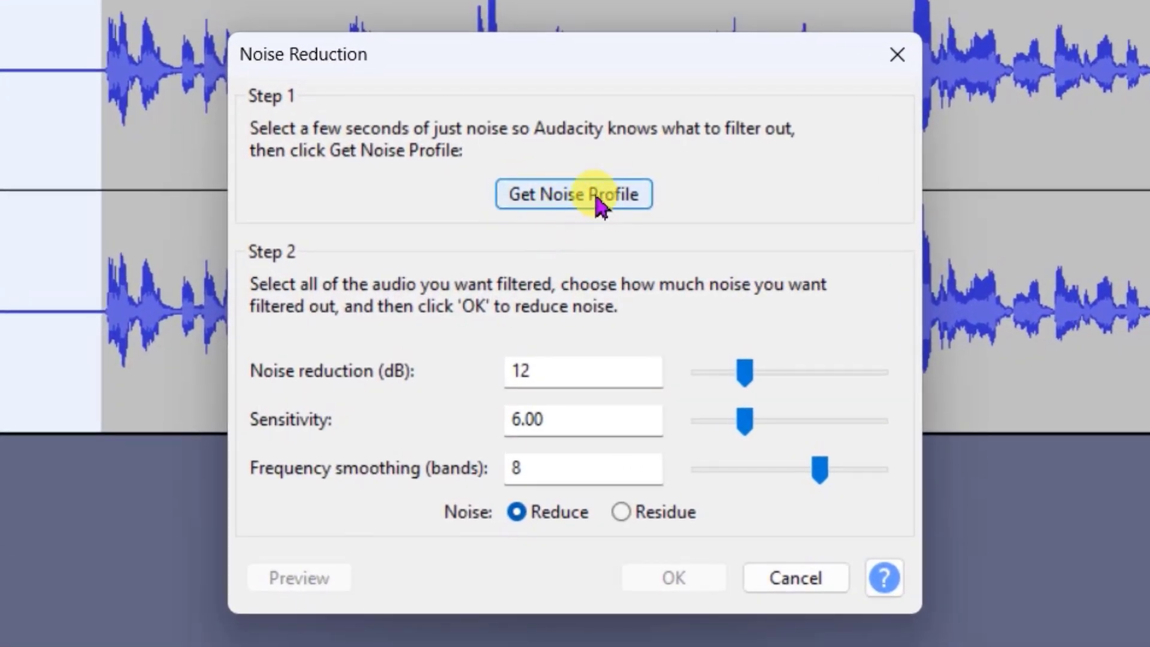
left_click(596, 190)
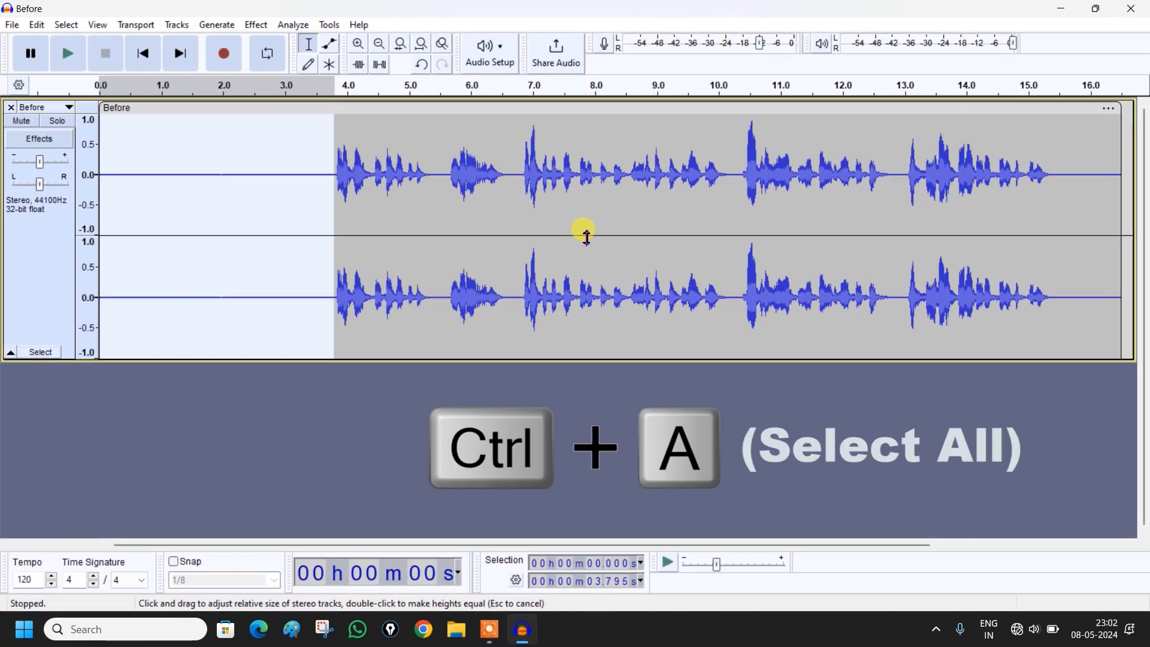
Apply Noise Reduction to the whole track with 12 dB reduction, sensitivity 6.00 and 8 frequency smoothing bands
key("ctrl+a")
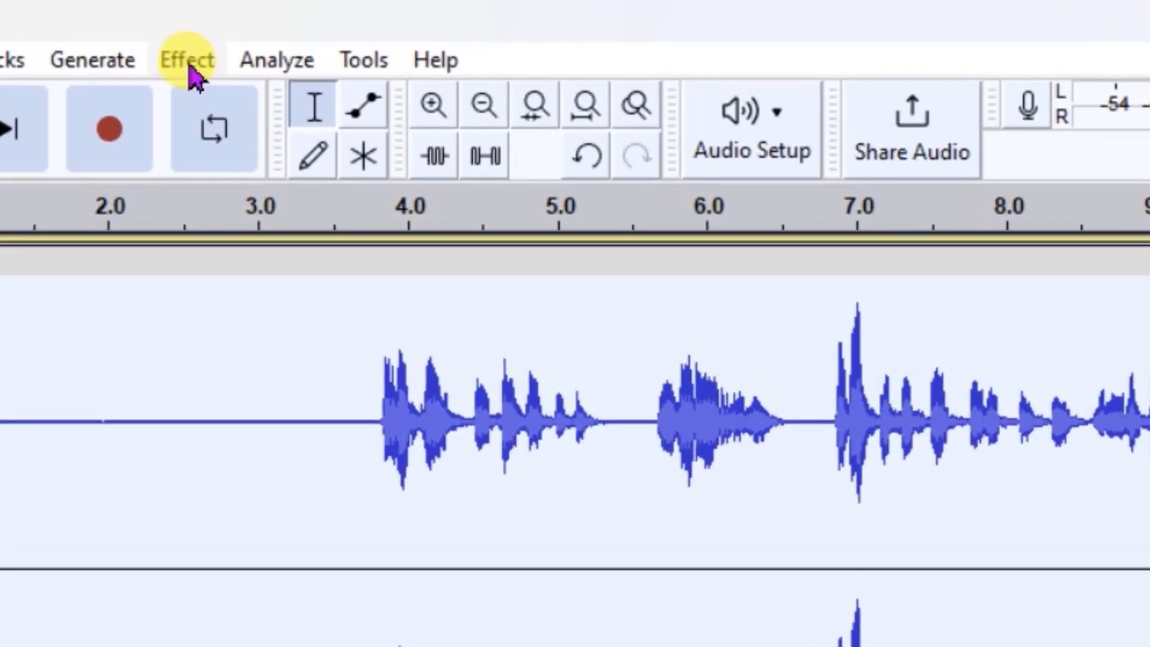
left_click(186, 60)
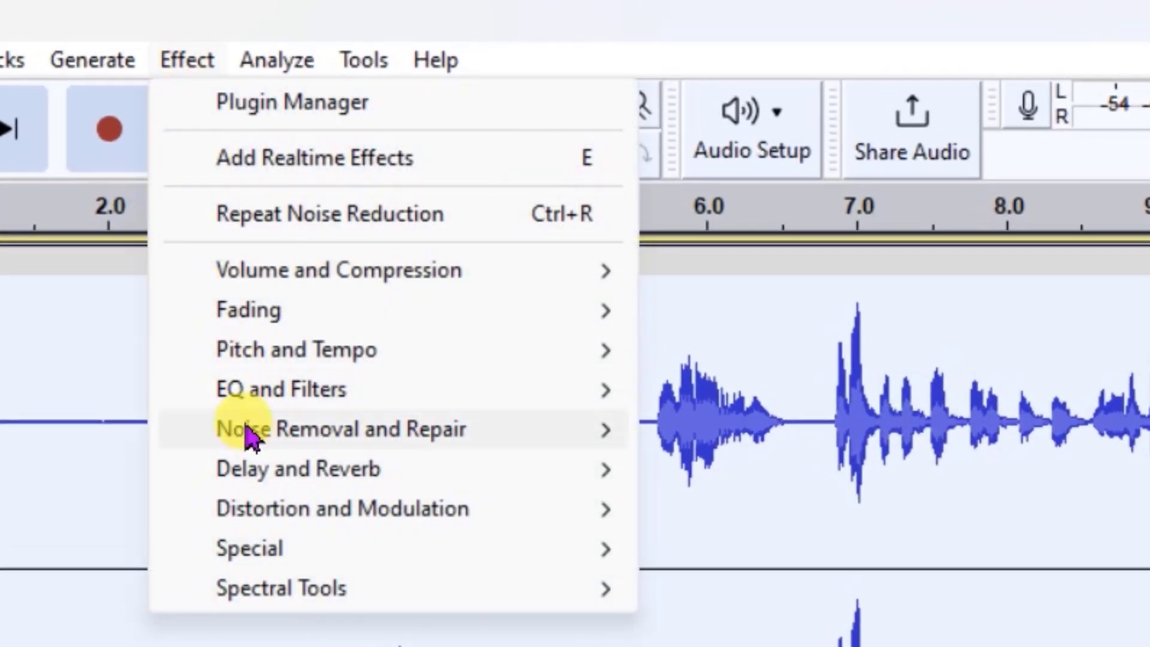
mouse_move(249, 438)
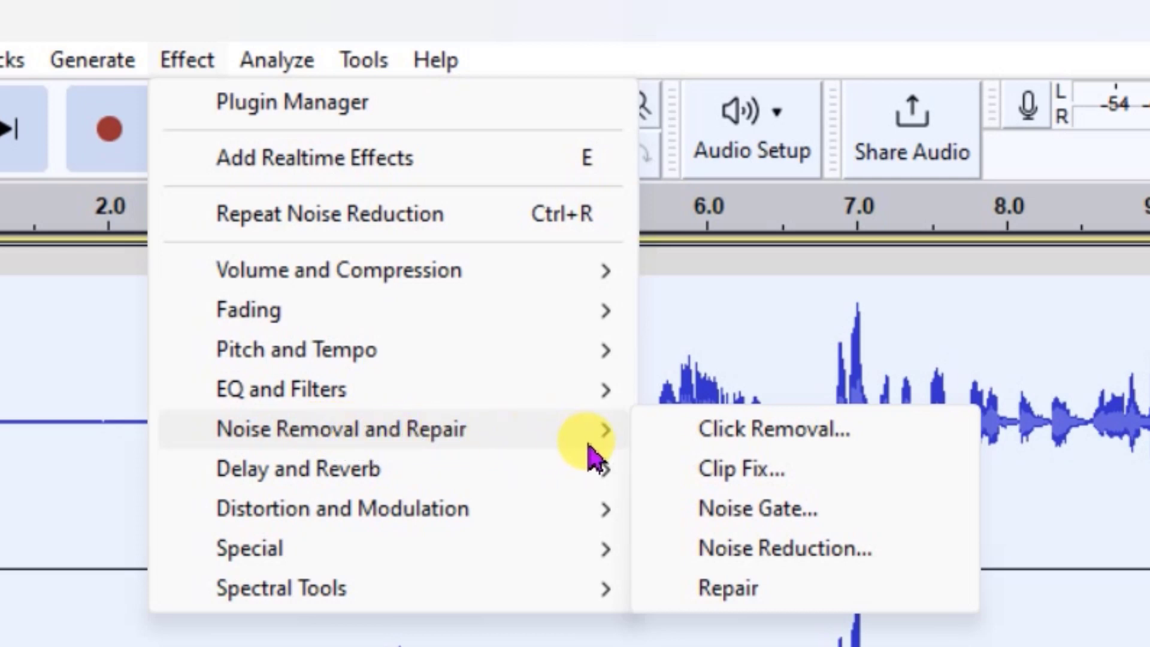
left_click(772, 557)
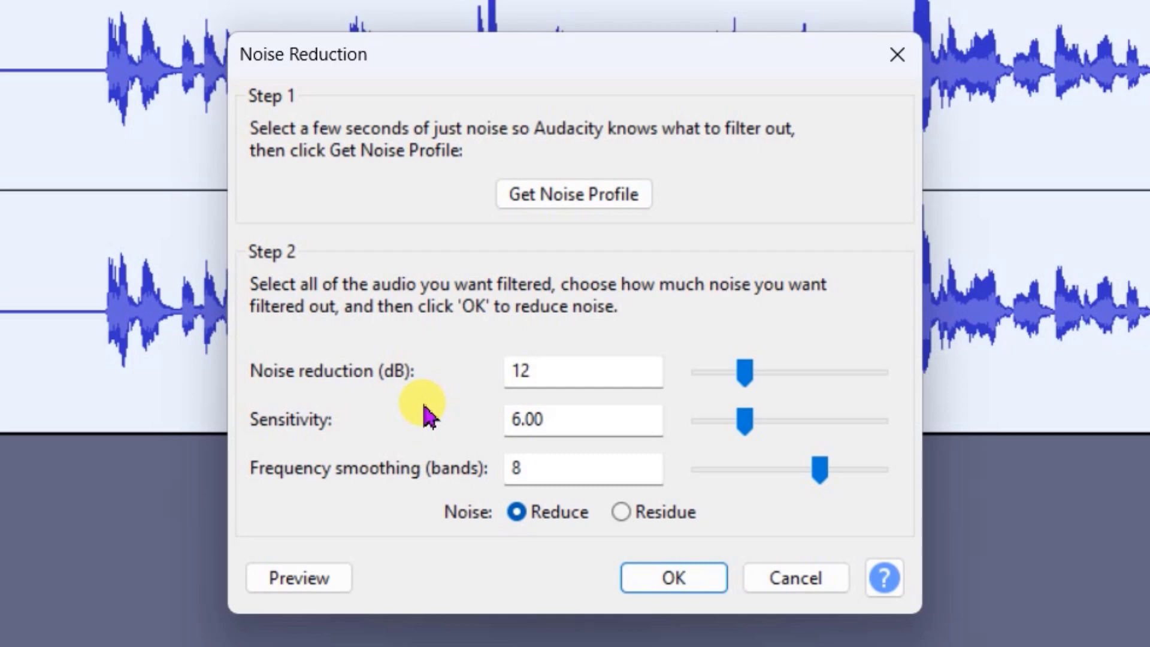
left_click(699, 577)
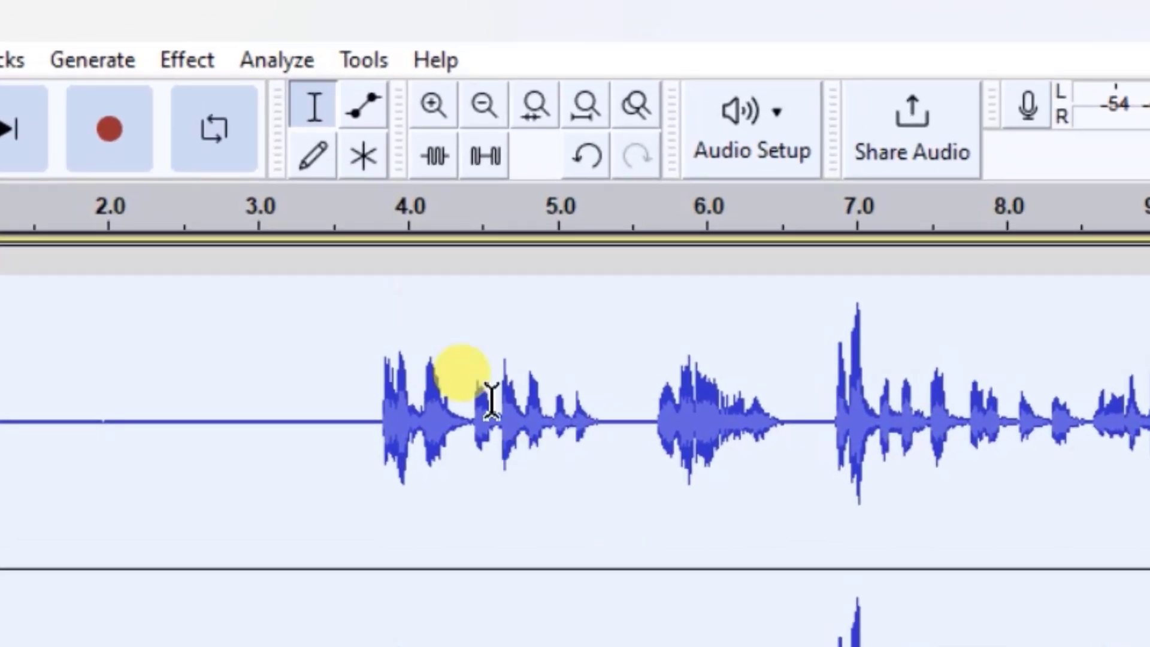
Apply the Compressor to the whole track with a -12 dB threshold, -40 dB noise floor, 2:1 ratio and make-up gain
left_click(185, 60)
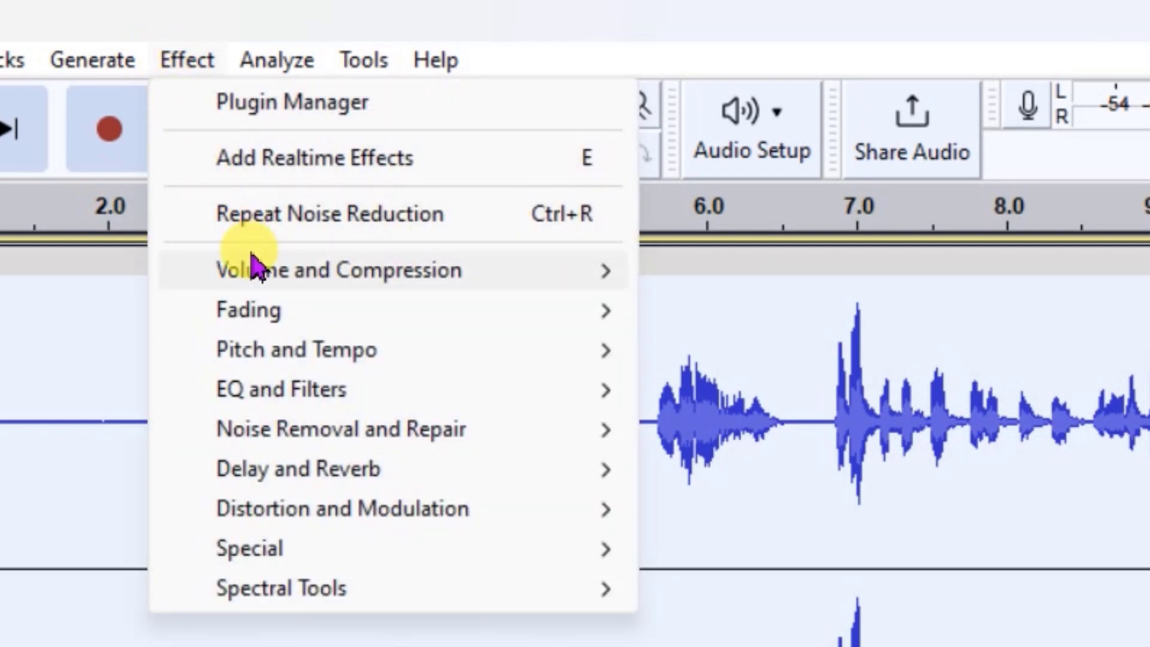
mouse_move(267, 277)
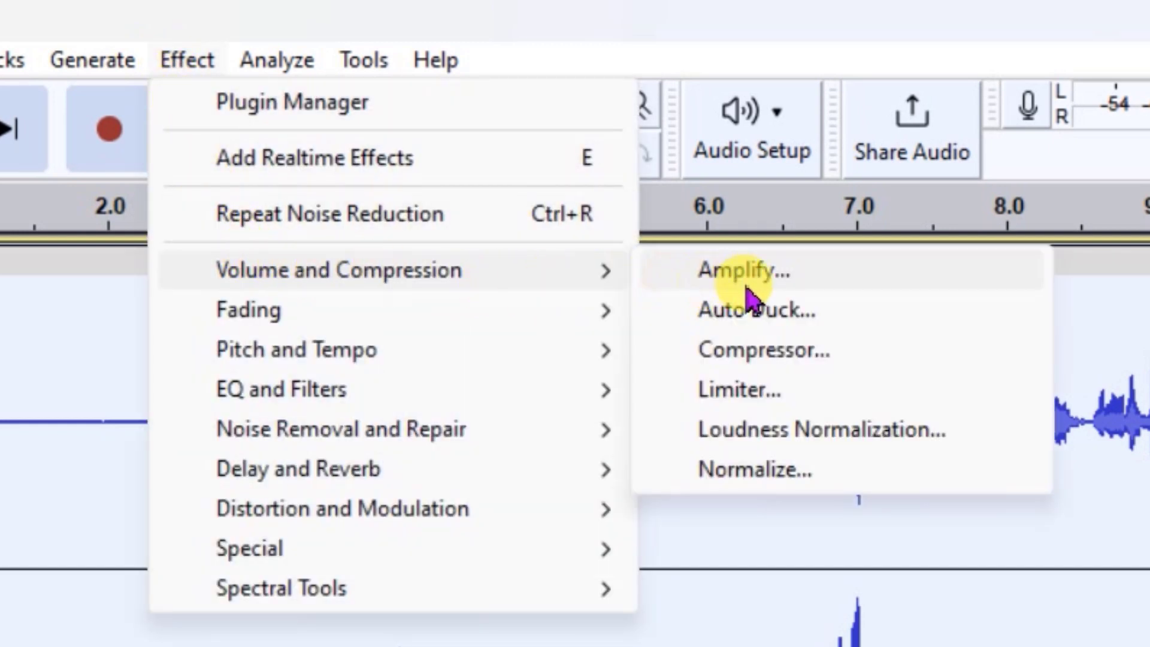
left_click(769, 352)
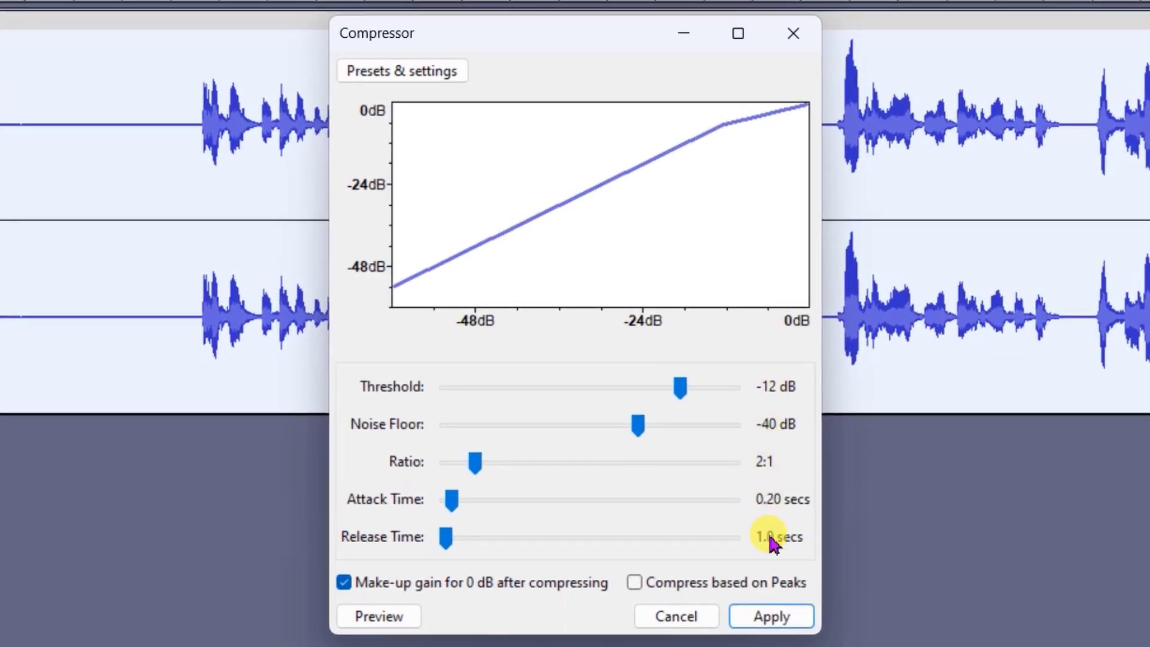
left_click(770, 617)
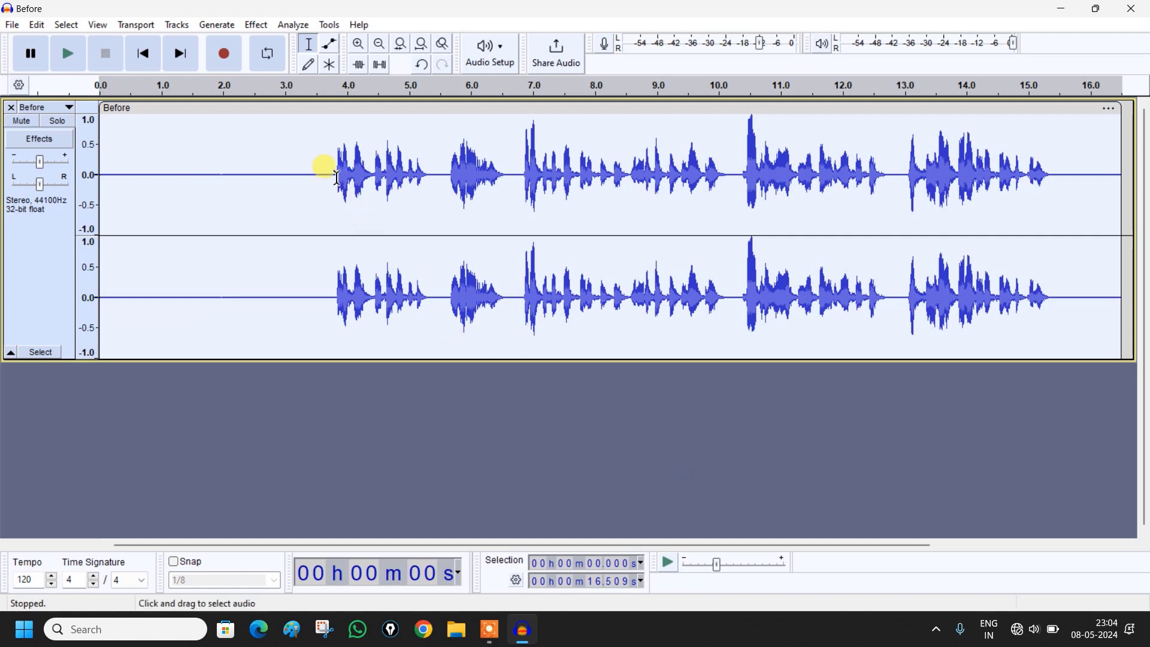
Capture a new noise profile for Noise Reduction from the silent opening of the compressed track, from 0 to about 3.8 s
left_click_drag(335, 176, 85, 178)
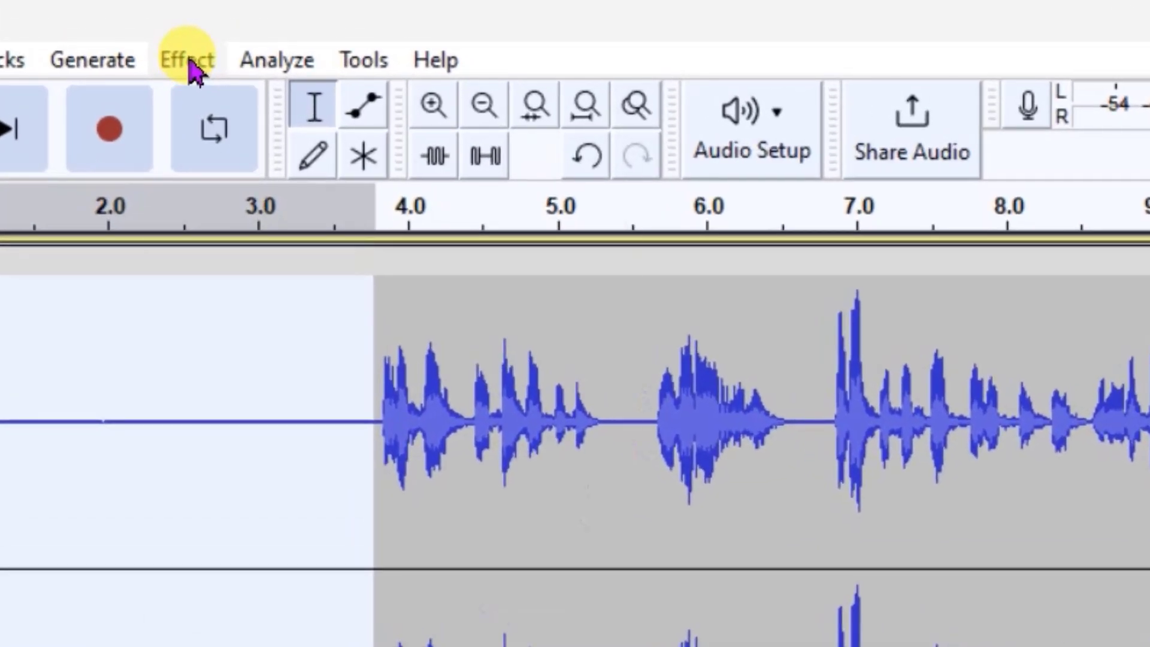
left_click(190, 60)
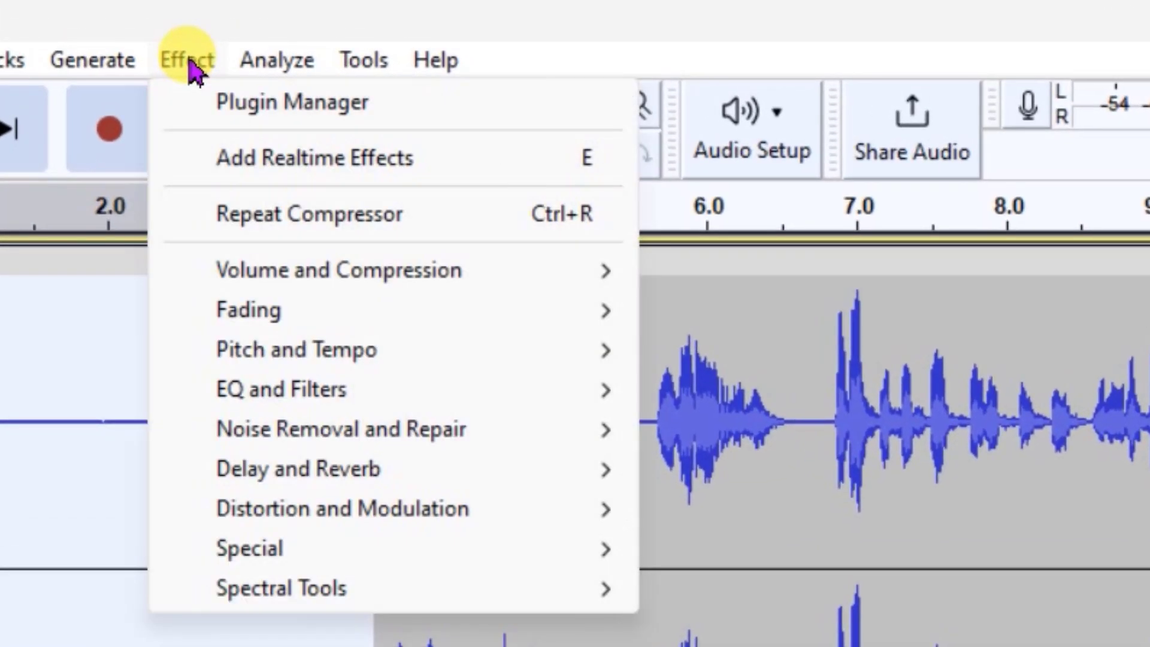
mouse_move(257, 429)
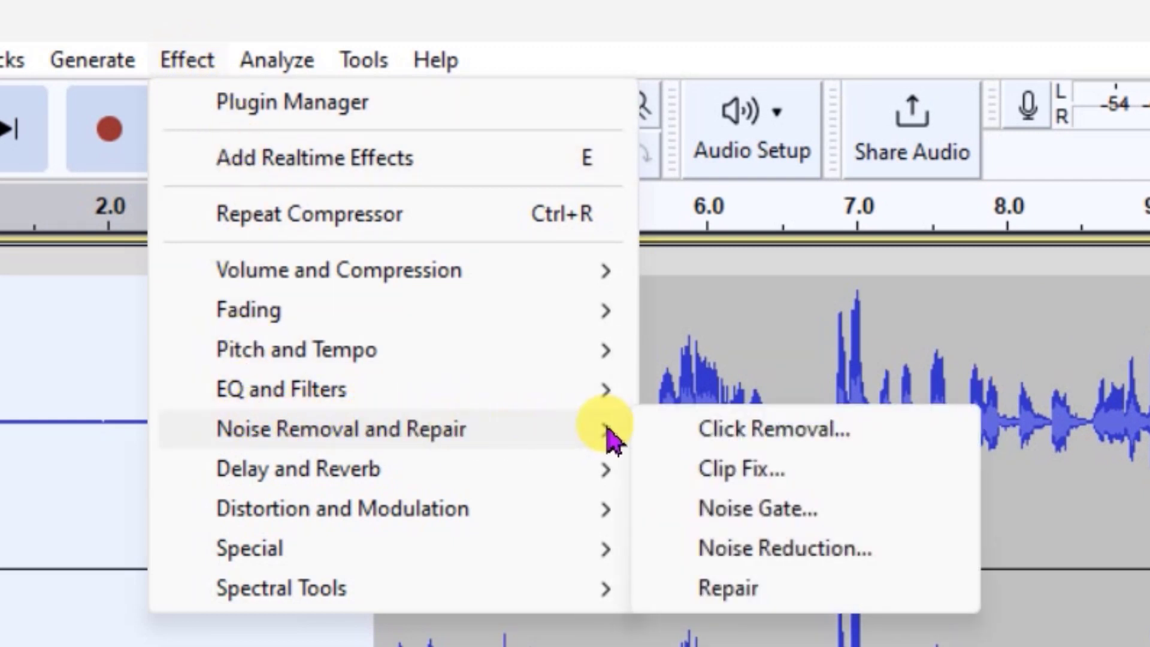
left_click(812, 551)
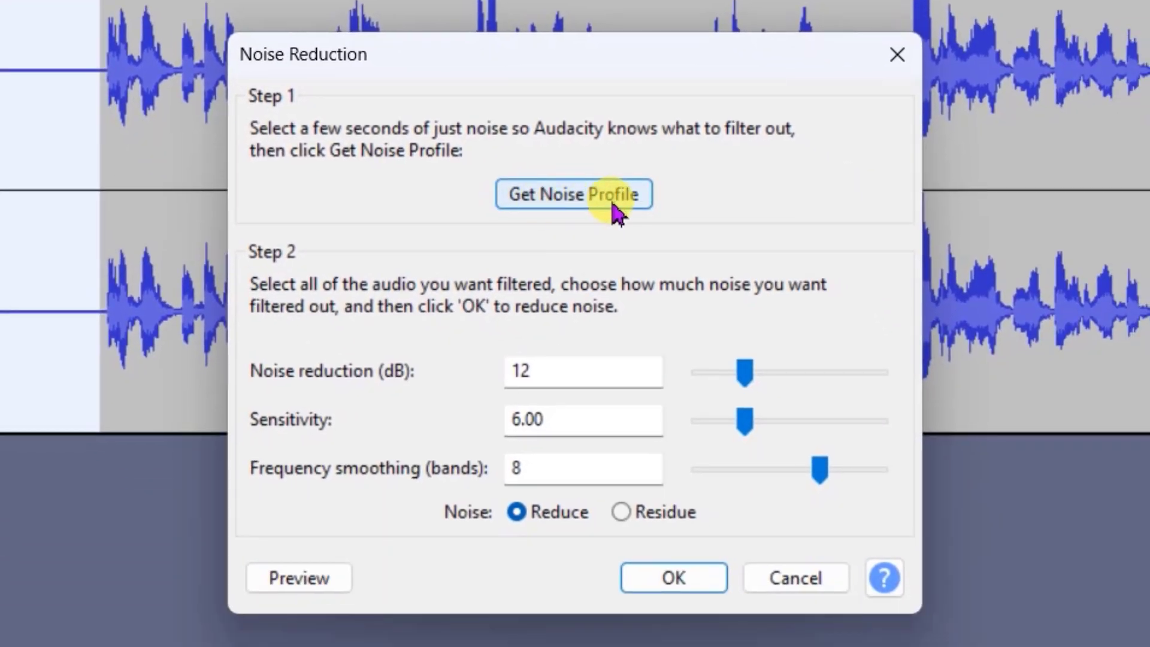
left_click(614, 204)
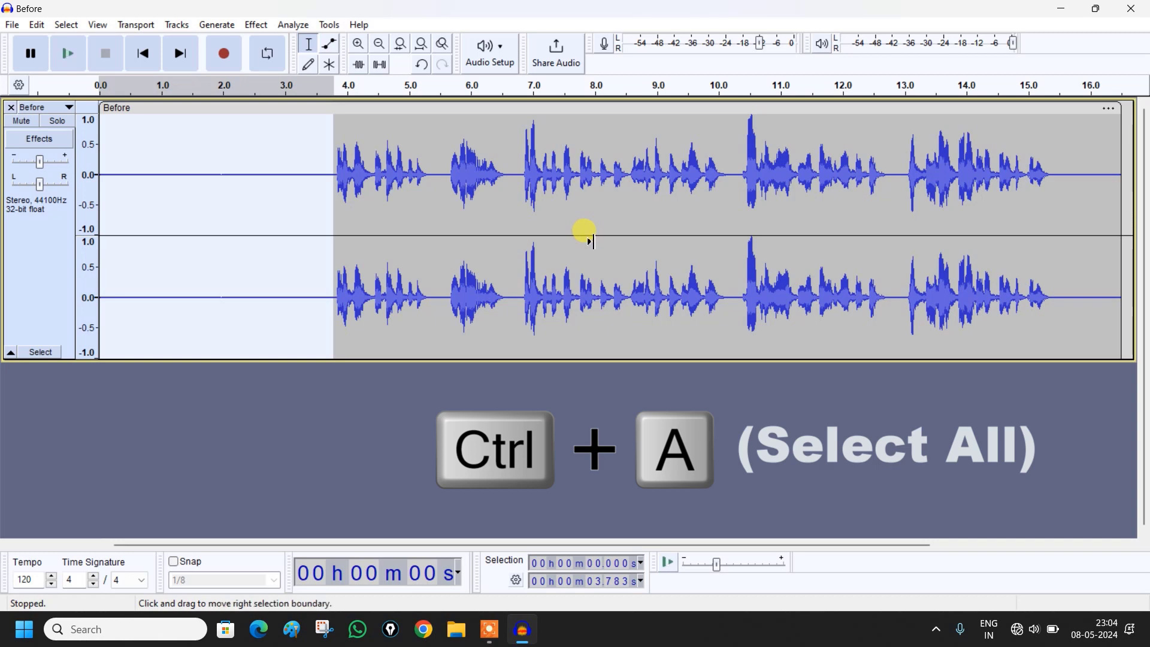
Apply Noise Reduction again to the whole track with 12 dB reduction, sensitivity 6.00 and 8 frequency smoothing bands
key("ctrl+a")
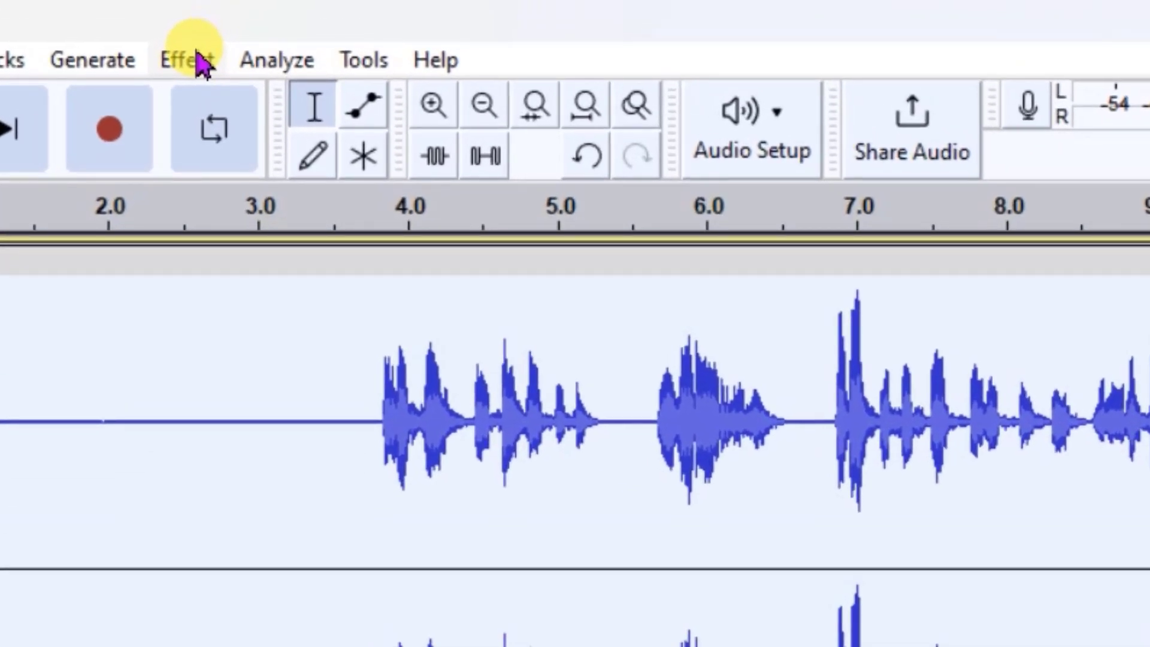
left_click(246, 42)
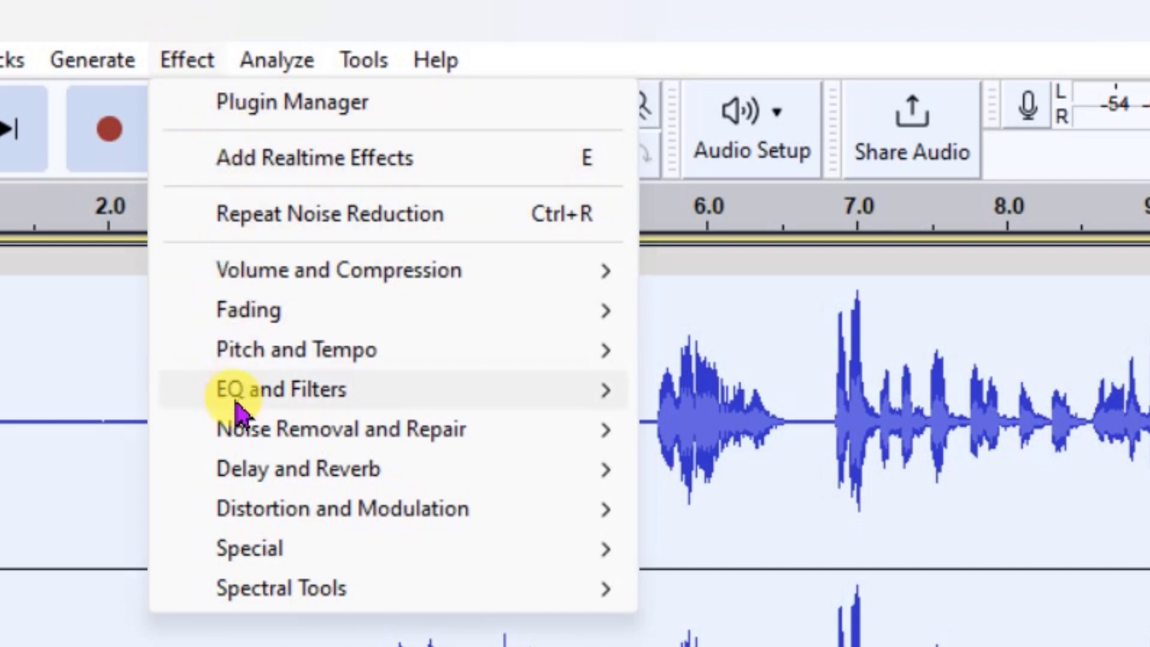
mouse_move(351, 436)
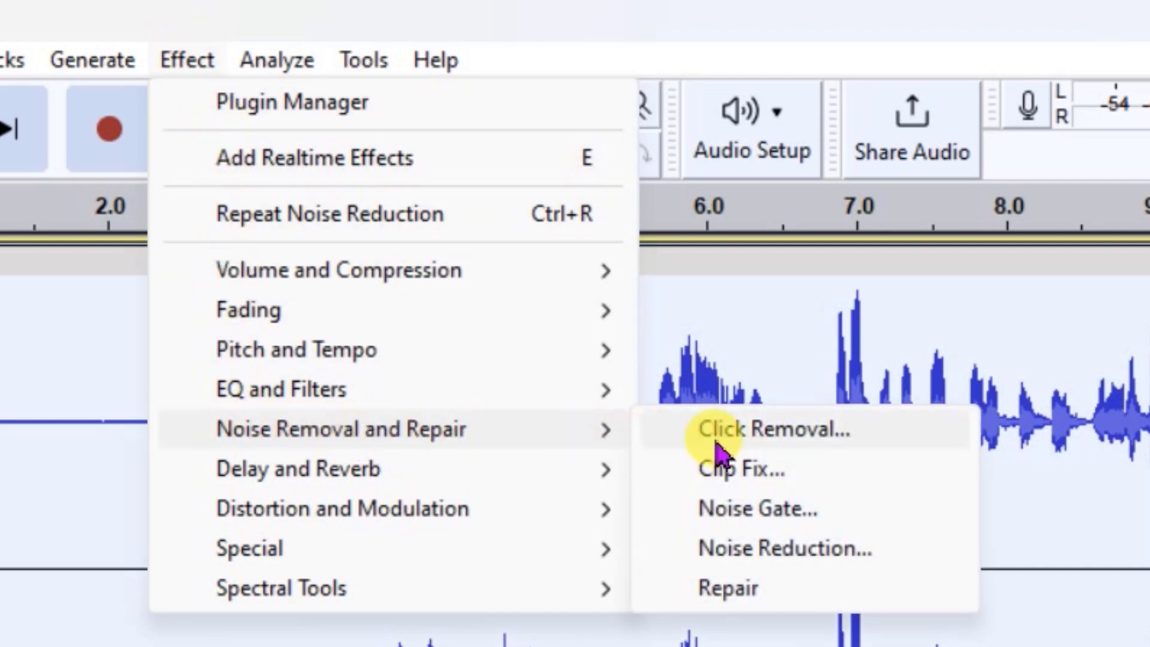
left_click(772, 549)
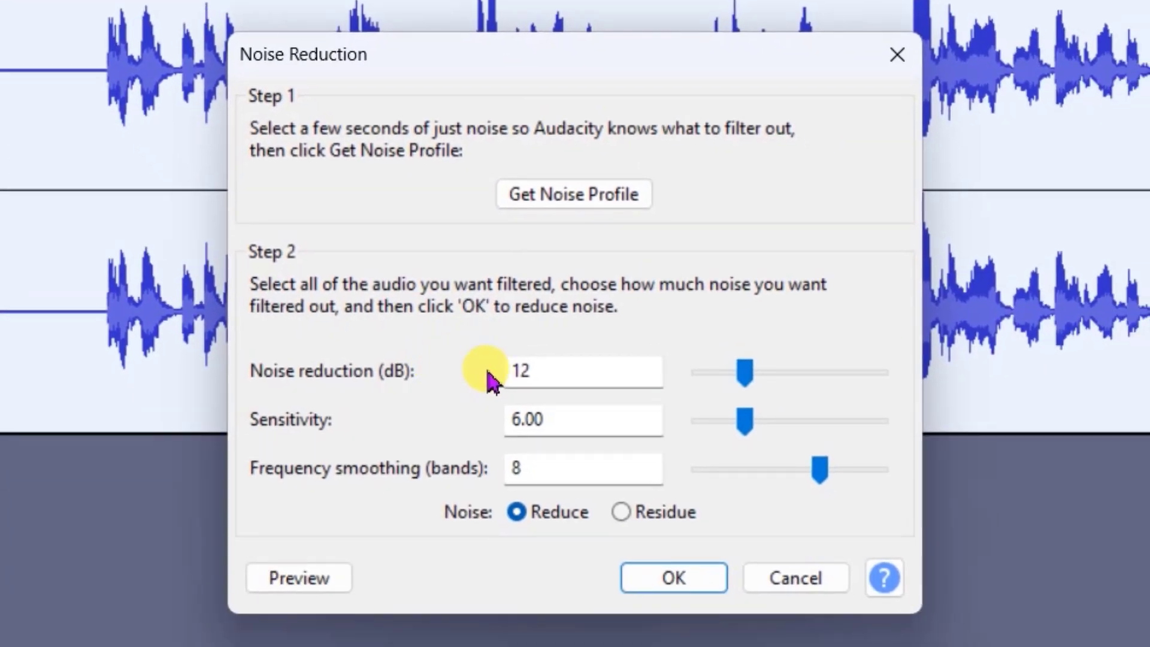
left_click(689, 580)
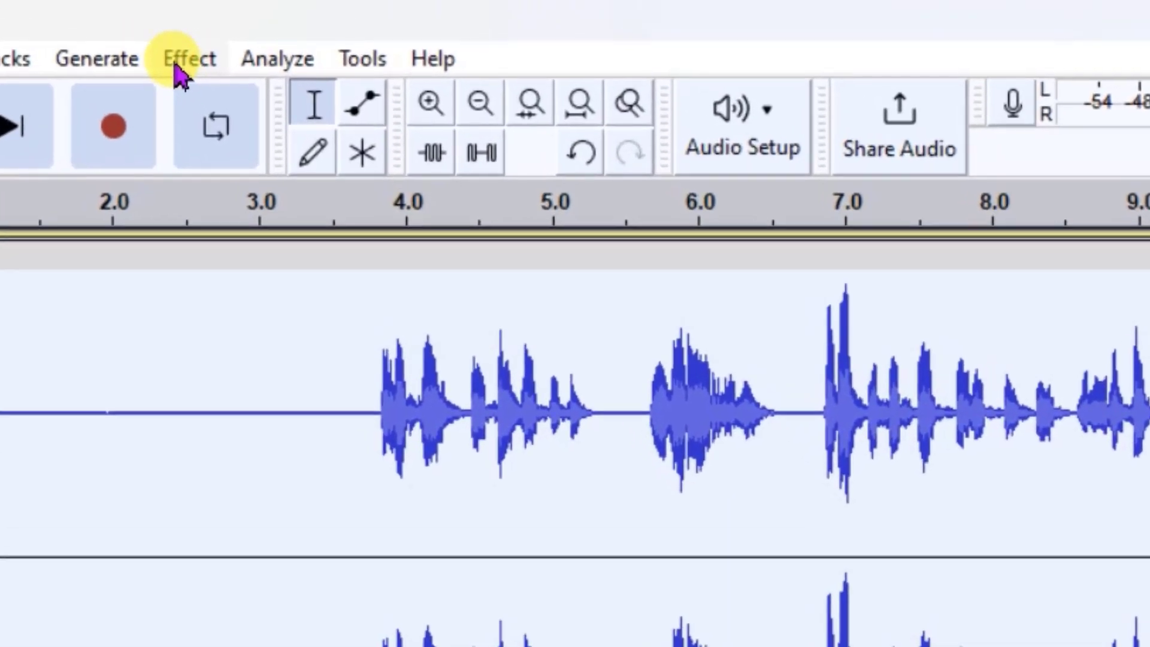
Normalize the whole track again to a peak amplitude of -1.0 dB with DC offset removal
left_click(229, 42)
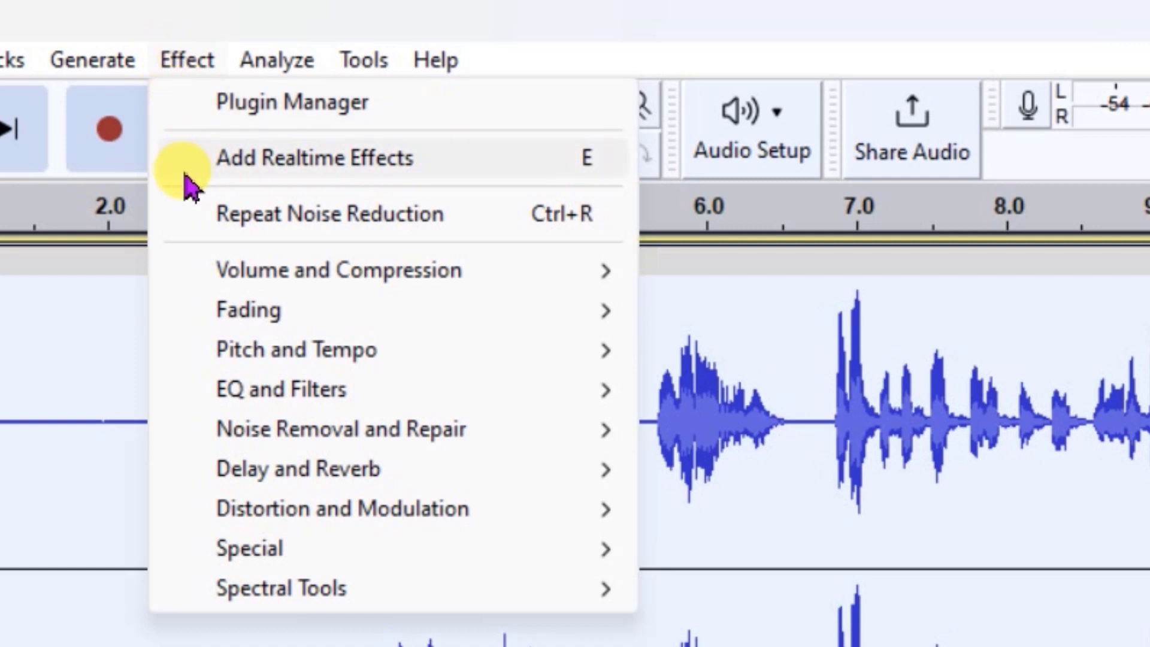
mouse_move(442, 290)
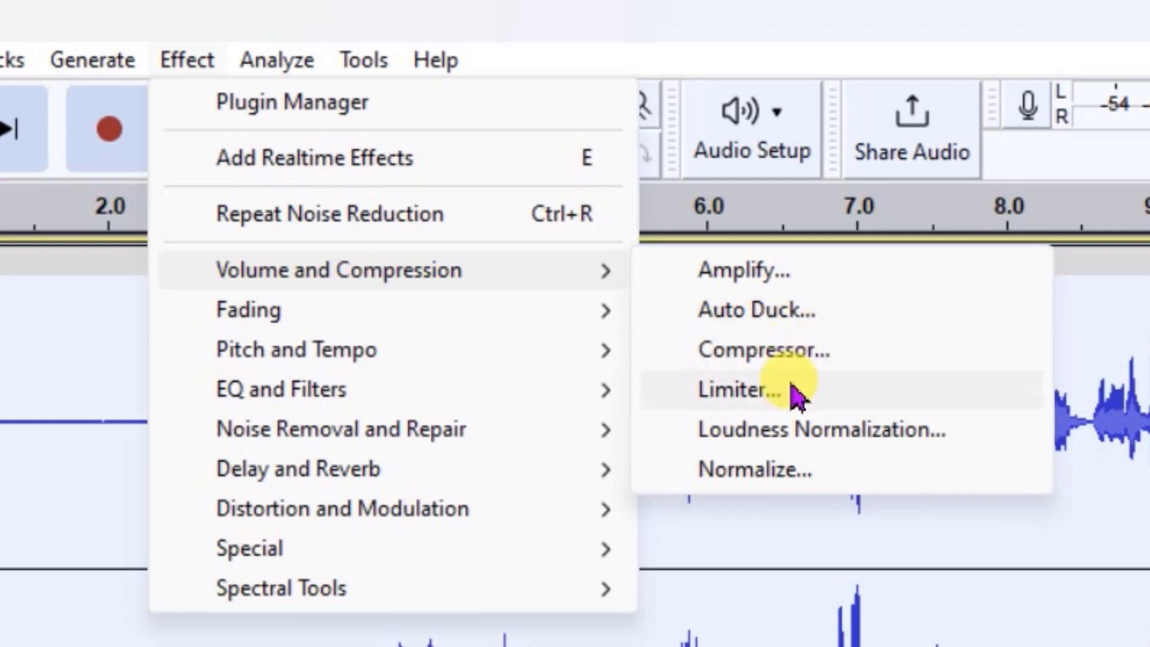
left_click(778, 480)
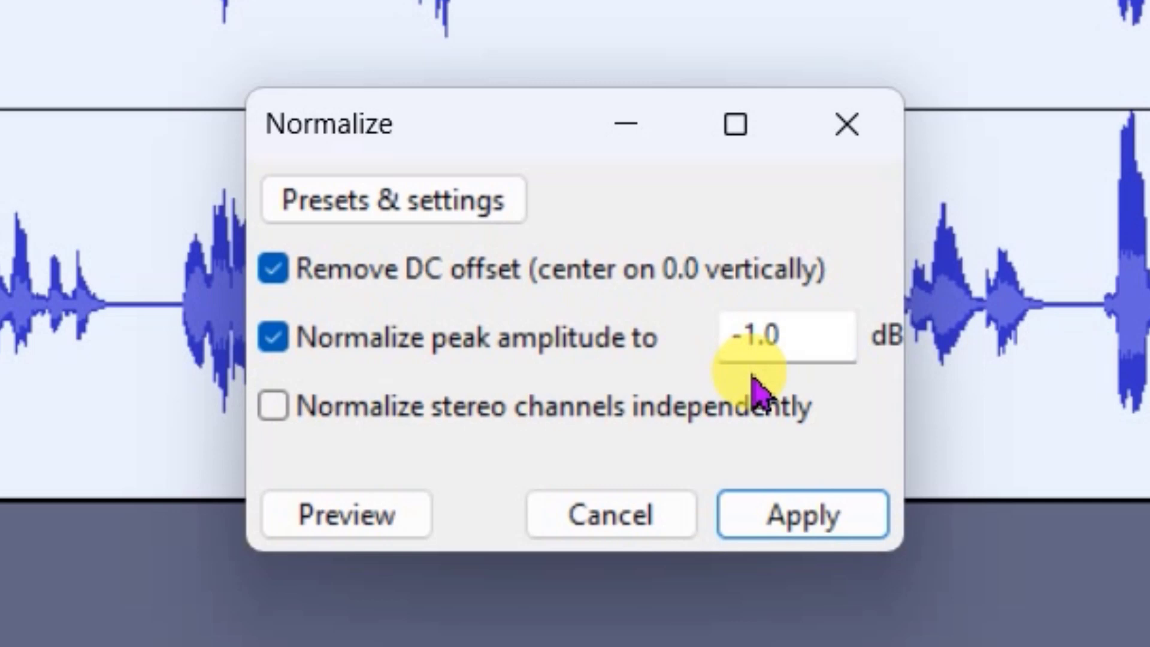
left_click(800, 512)
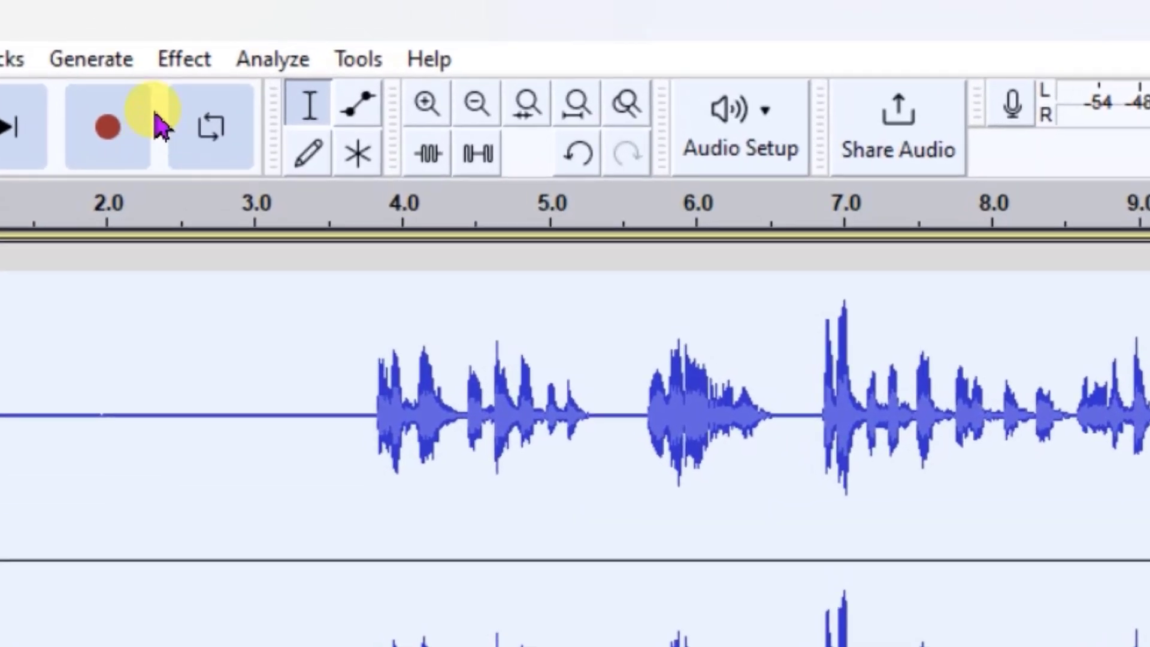
Apply Bass and Treble to the whole track with bass, treble and volume all at 0.0 dB
left_click(172, 67)
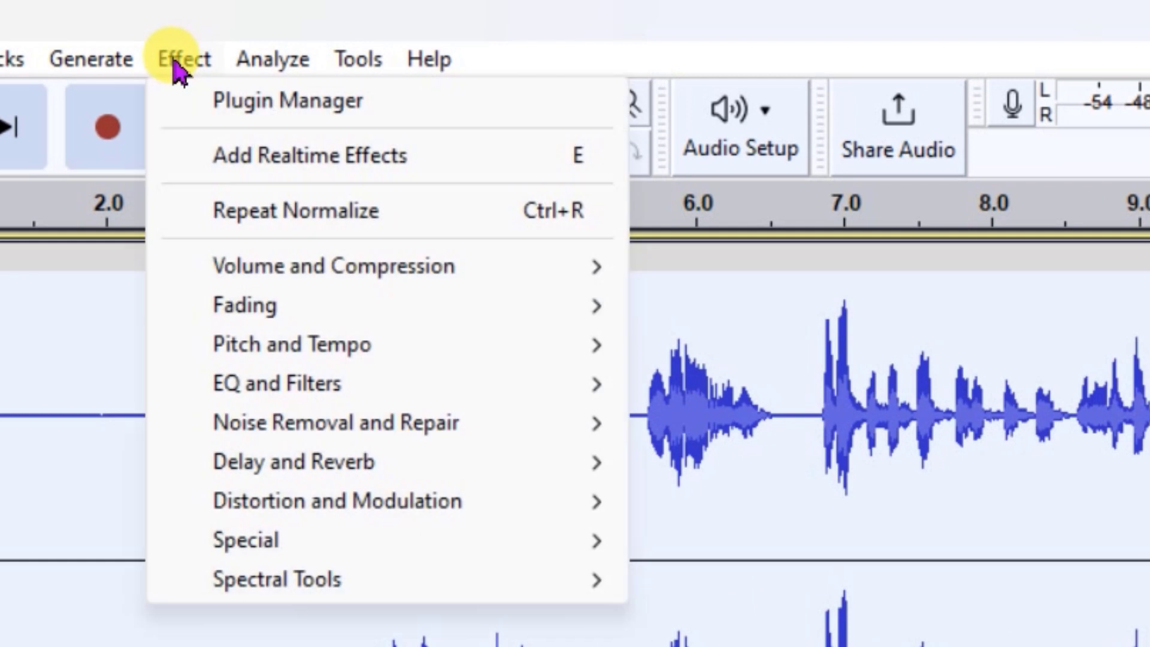
mouse_move(232, 390)
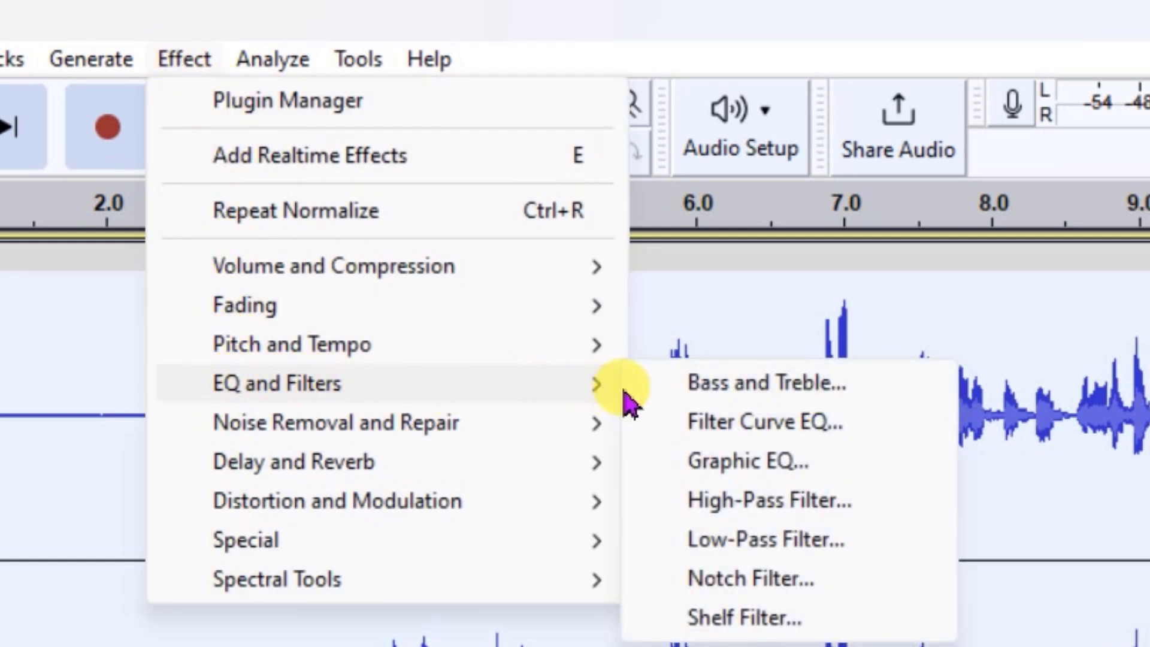
left_click(764, 395)
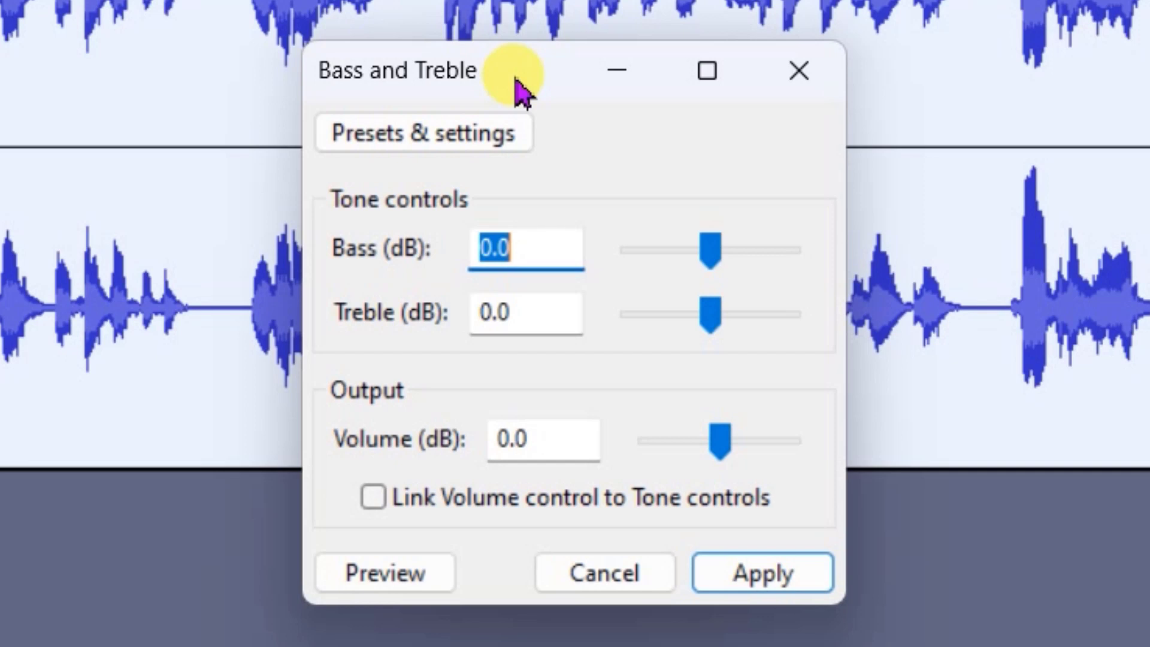
left_click(784, 579)
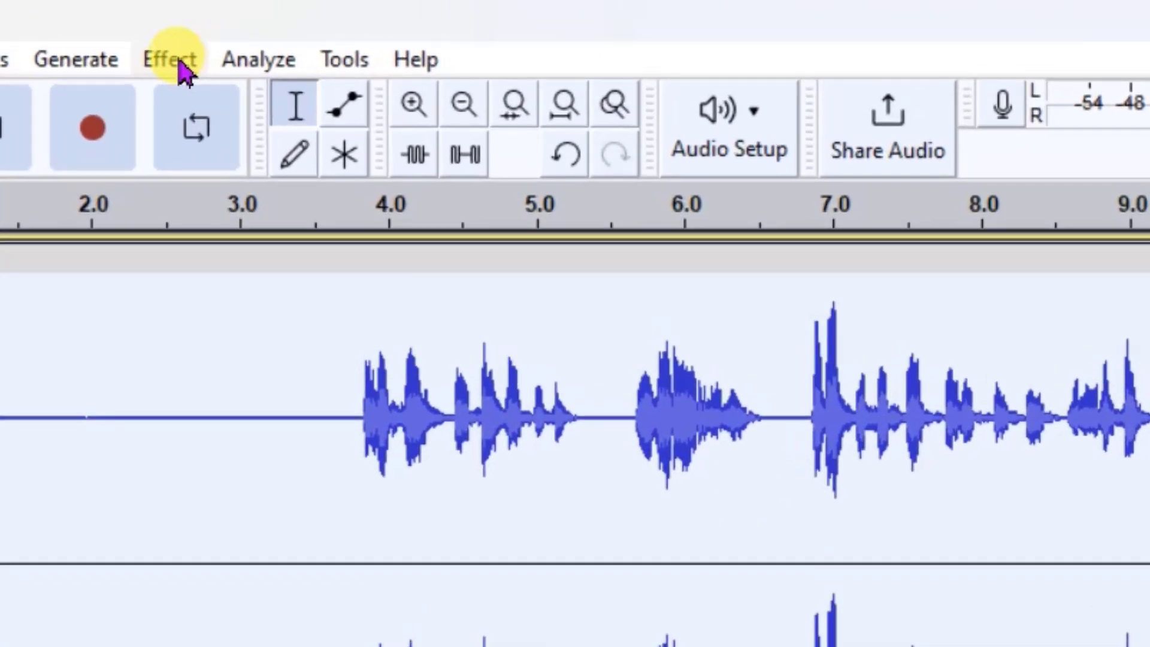
Apply the Limiter to the whole track as a Hard Limit to -6.00 dB with 10.00 ms hold, 0.00 dB input gains and no make-up gain
left_click(258, 25)
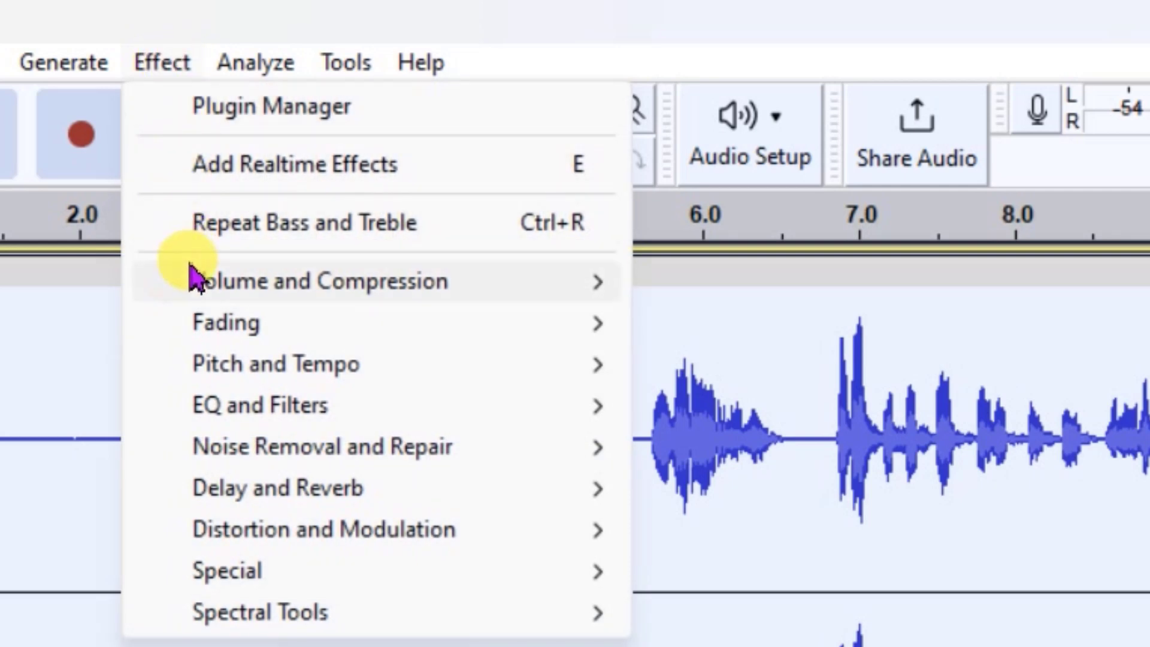
mouse_move(206, 282)
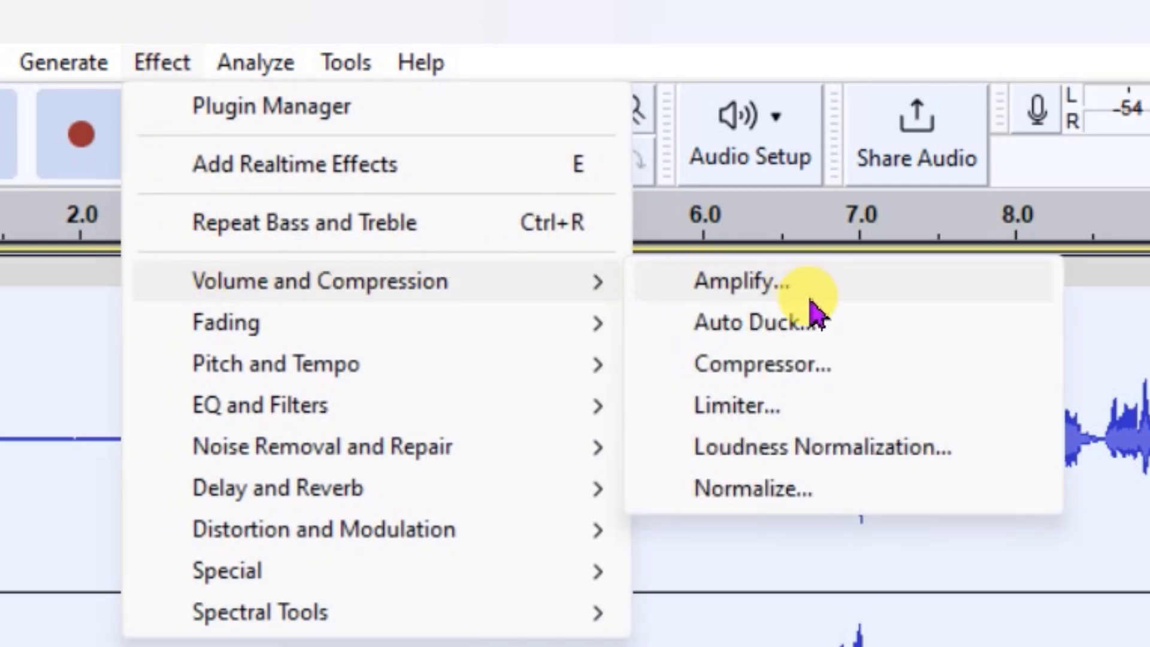
left_click(745, 419)
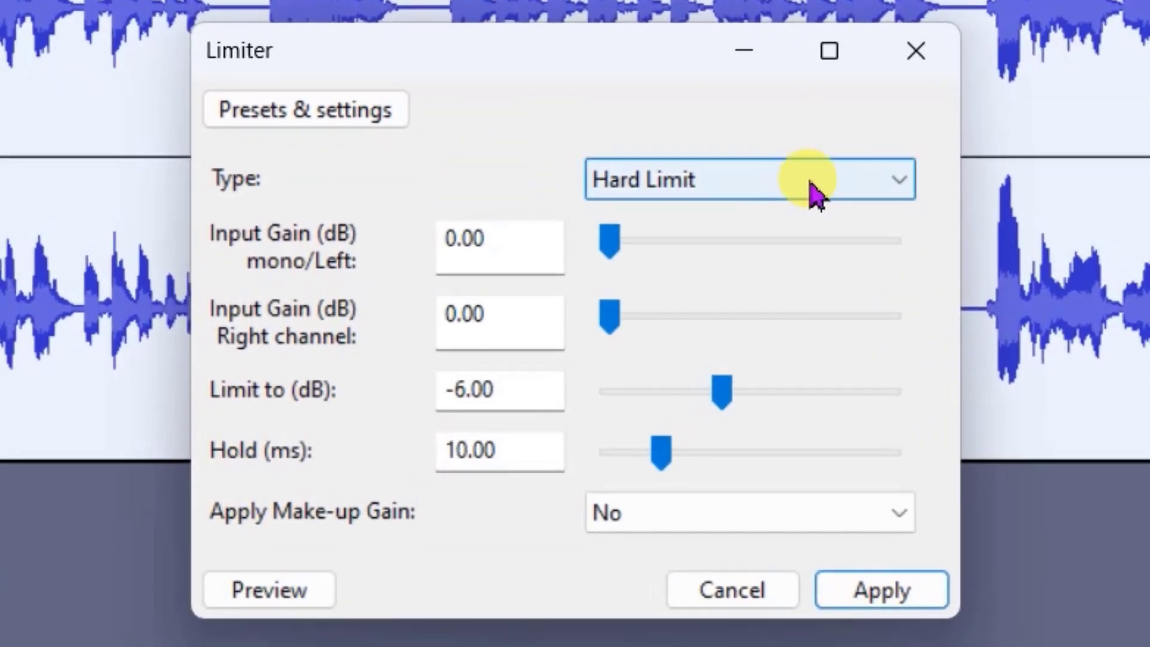
left_click(887, 179)
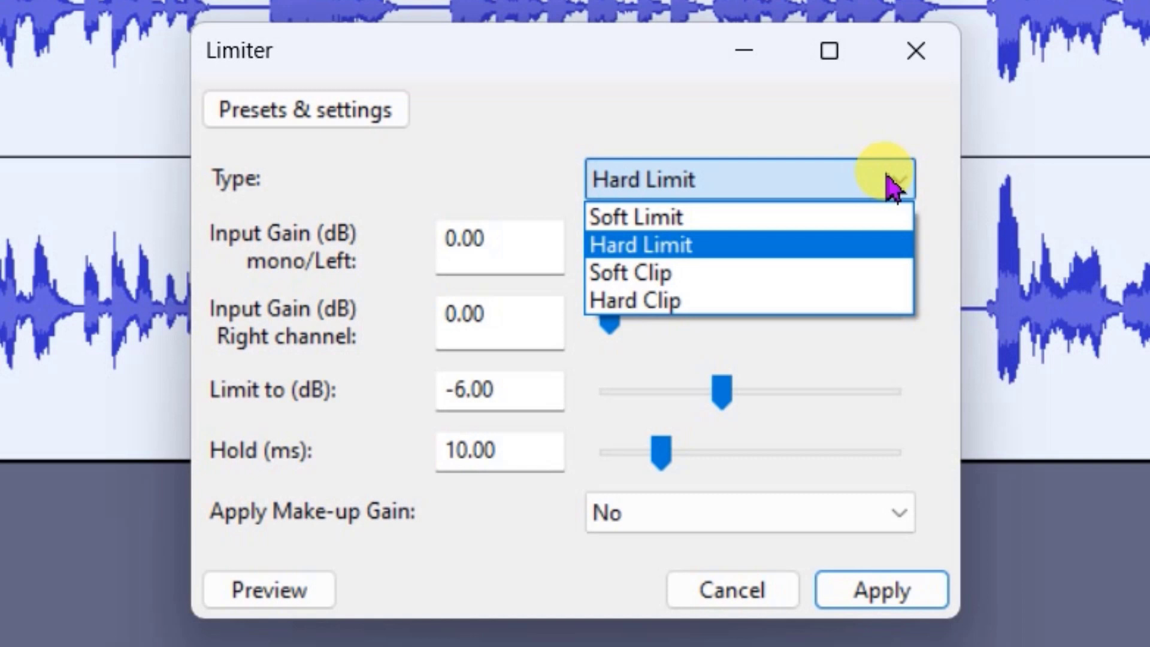
left_click(657, 247)
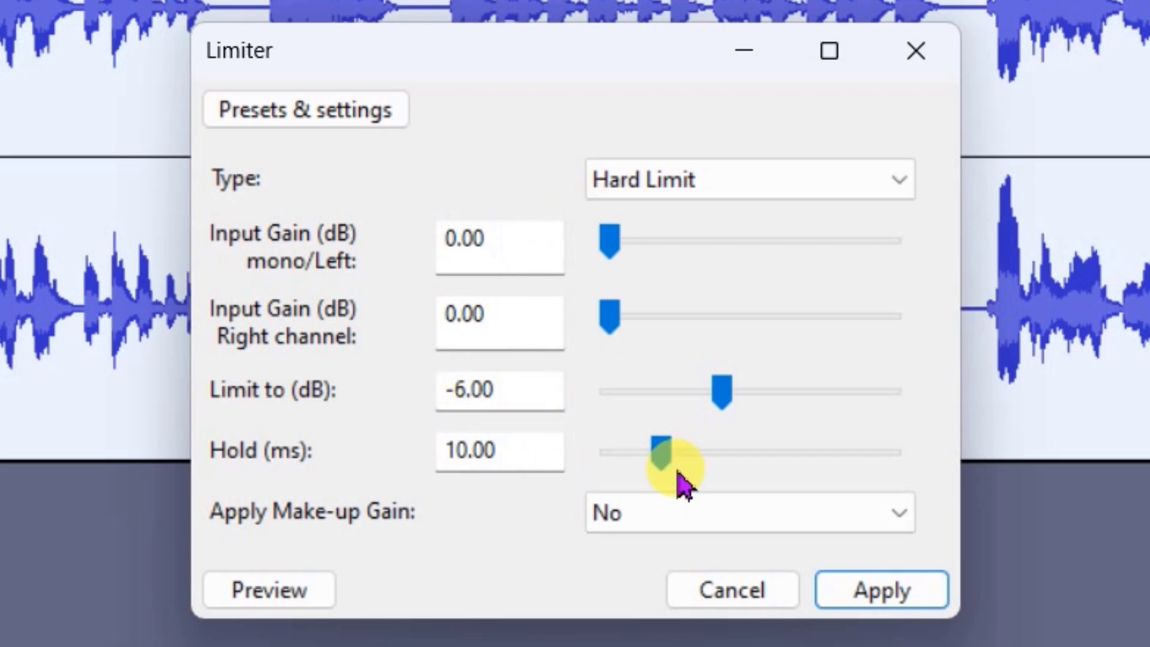
left_click(865, 592)
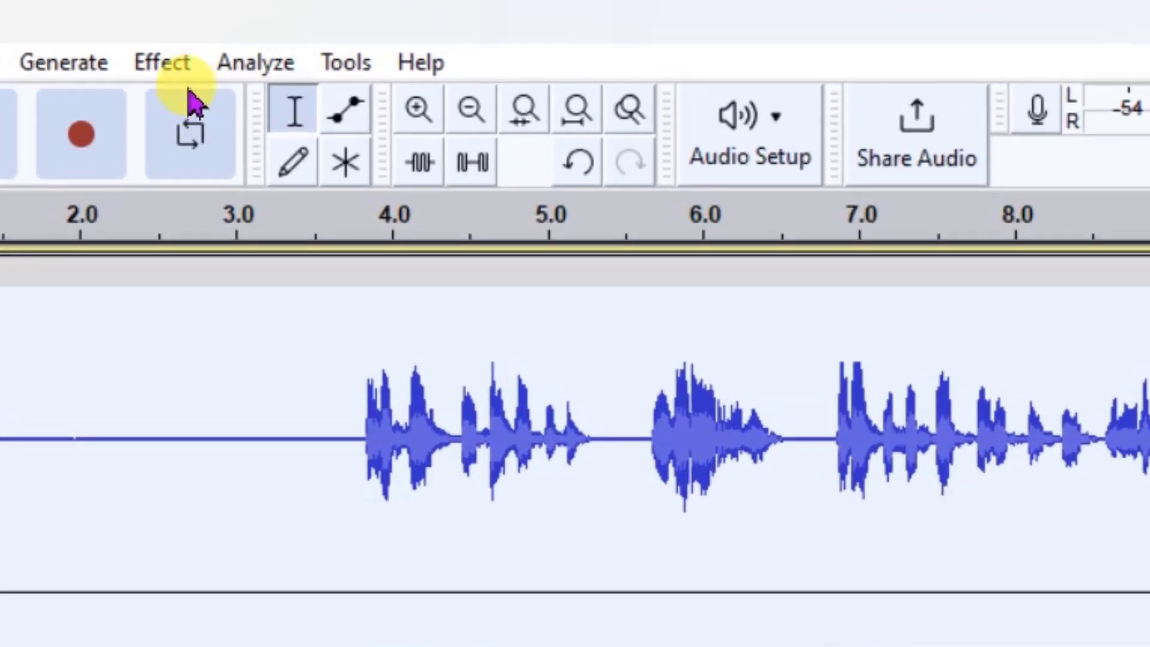
Apply Loudness Normalization to the whole track with perceived loudness at -23.0 LUFS, treating mono as dual-mono
left_click(165, 62)
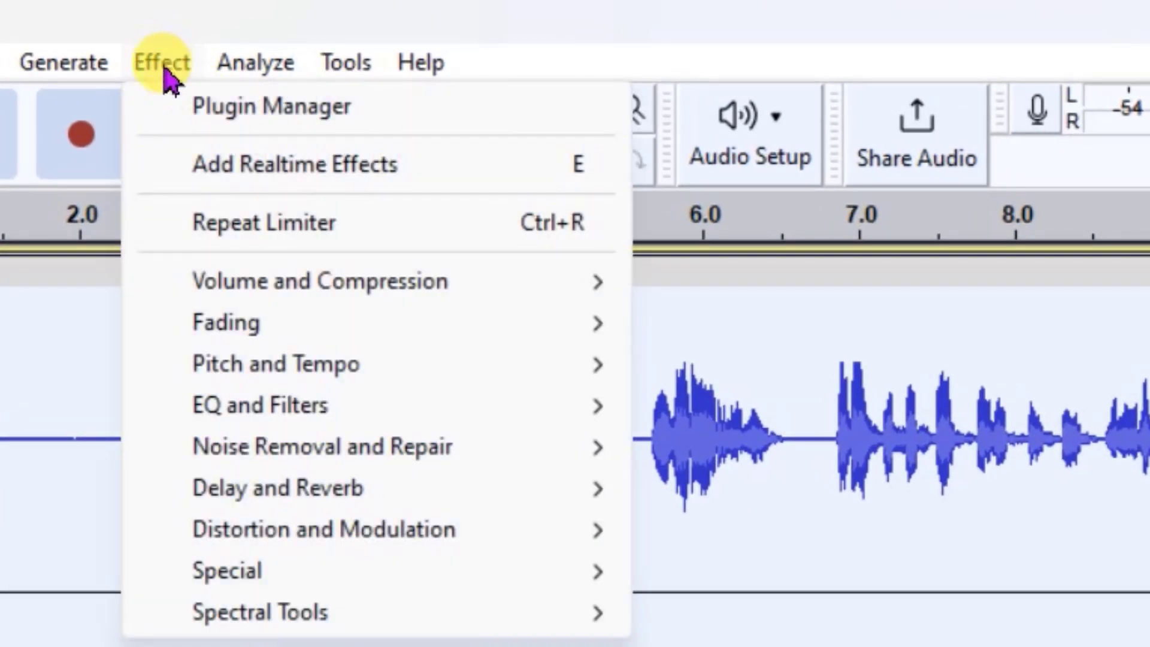
mouse_move(257, 280)
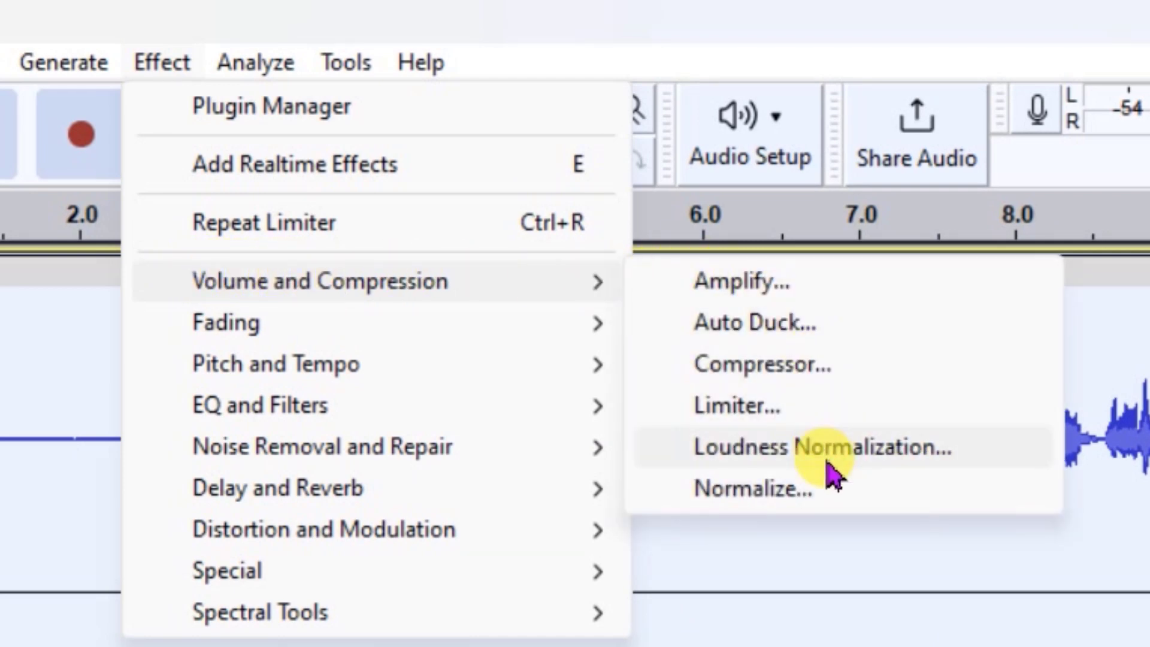
left_click(850, 461)
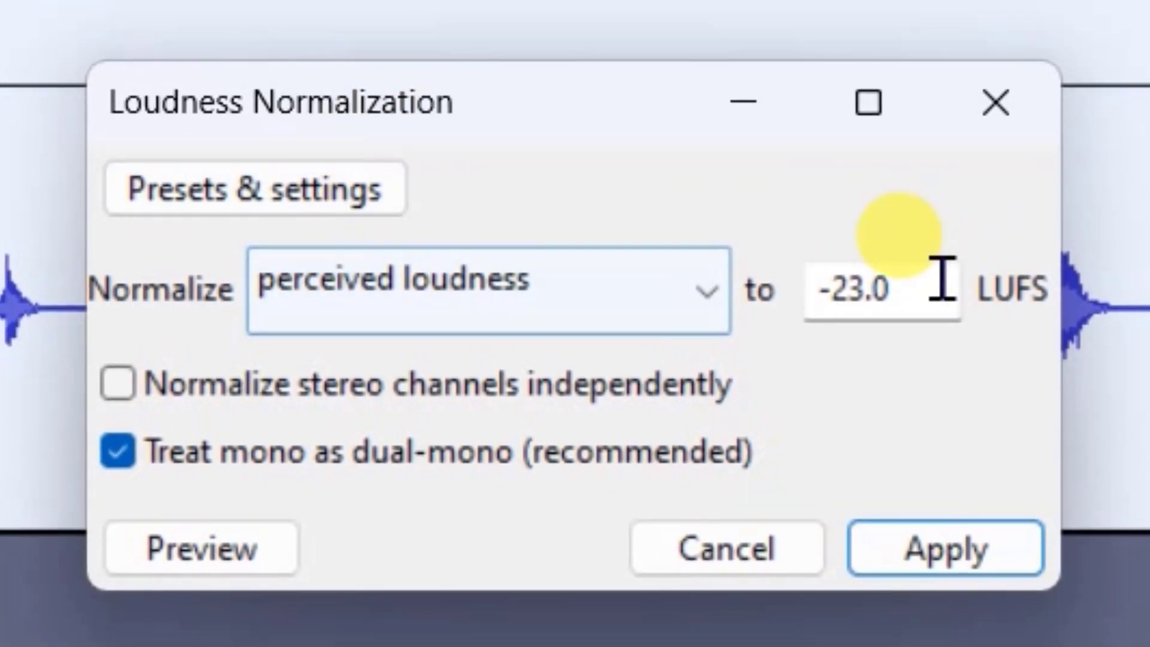
left_click(940, 568)
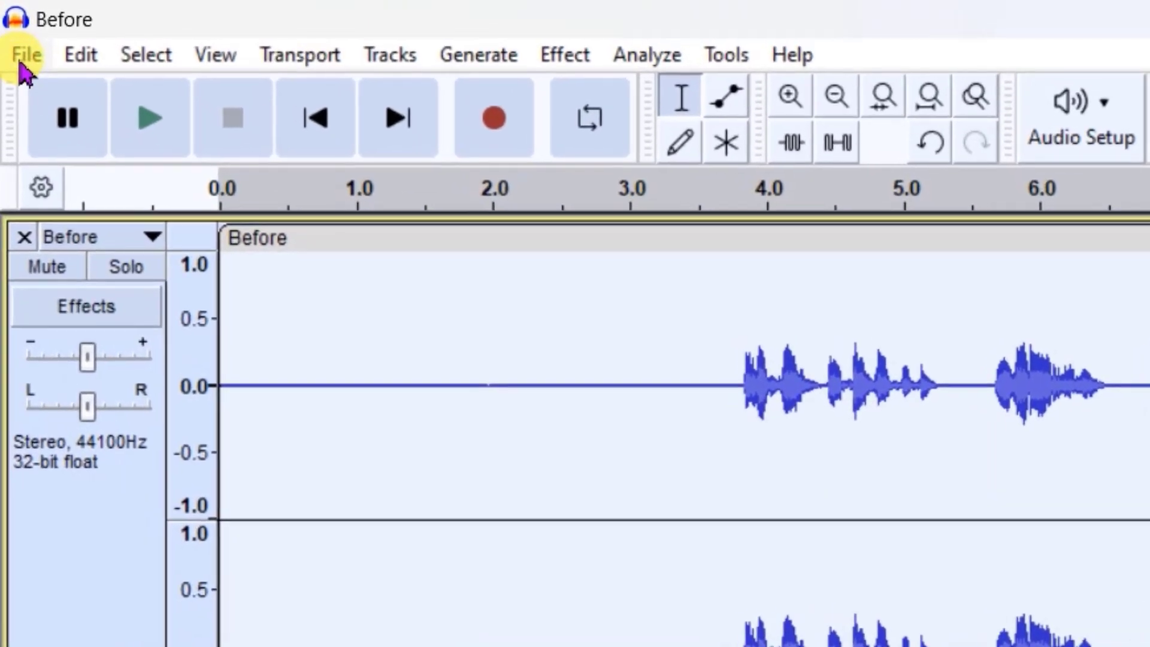
Export the entire project to the computer as Before.mp3 in stereo, 44100 Hz, Insane 320 kbps quality, and minimize the window
left_click(24, 56)
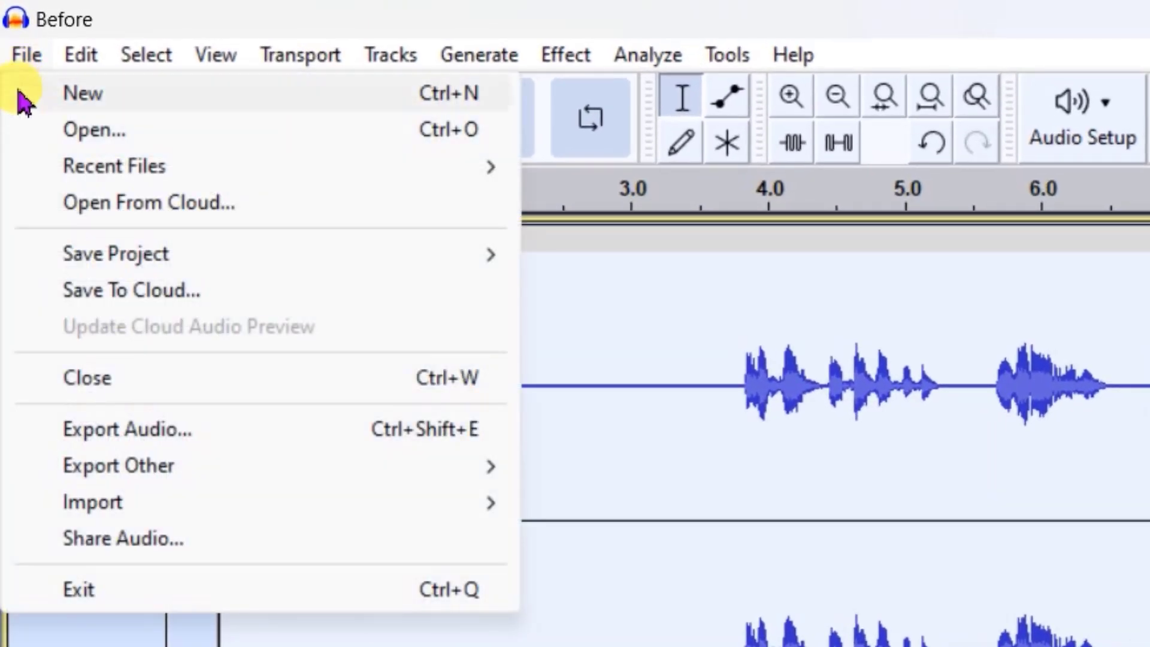
left_click(128, 437)
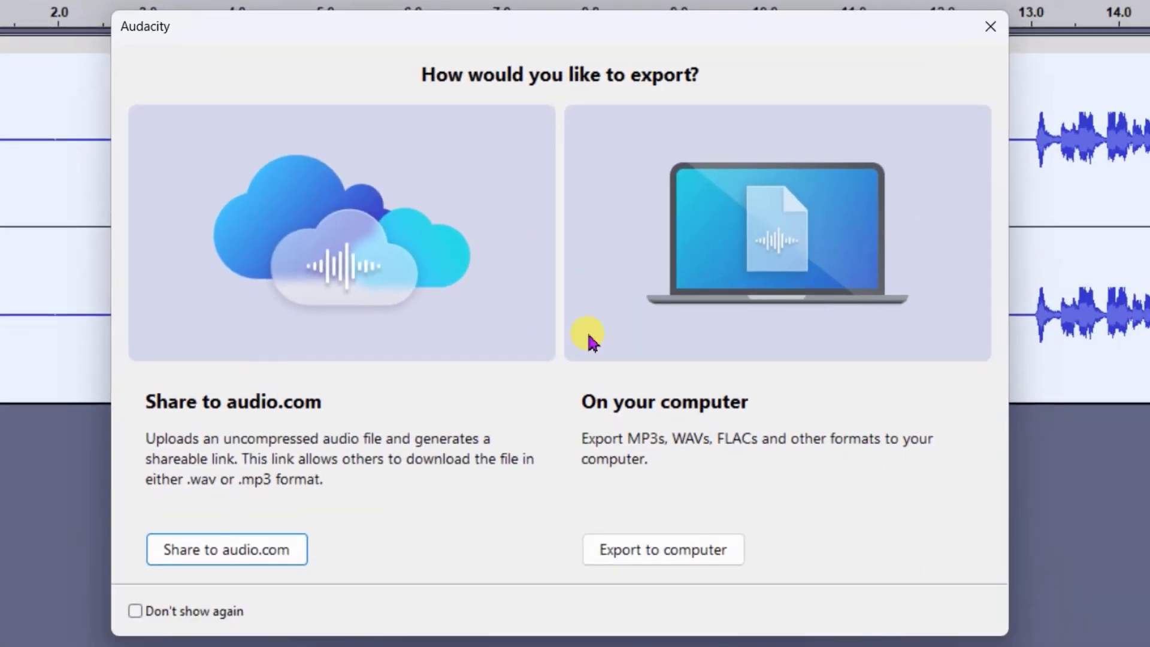
left_click(770, 607)
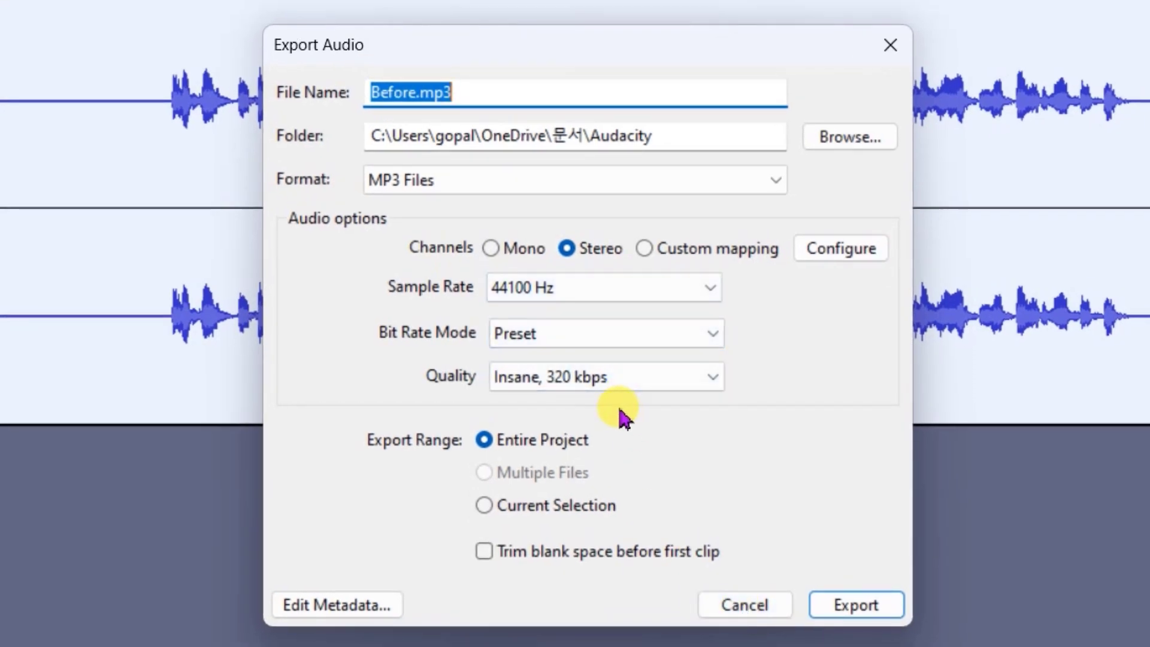
left_click(718, 384)
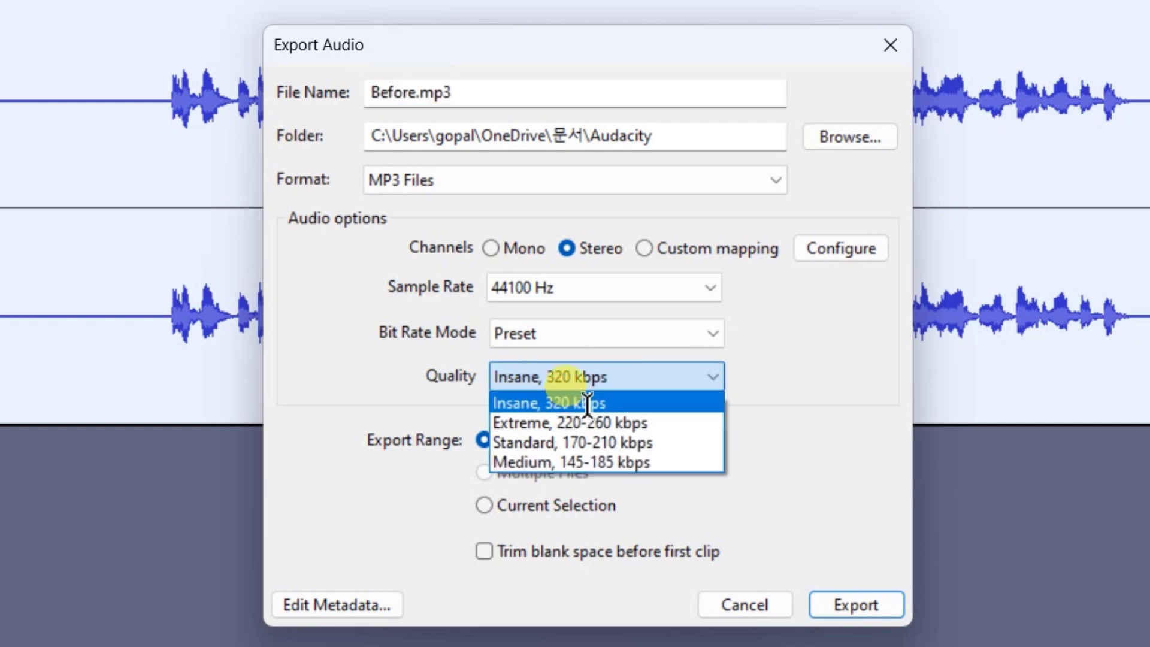
left_click(563, 402)
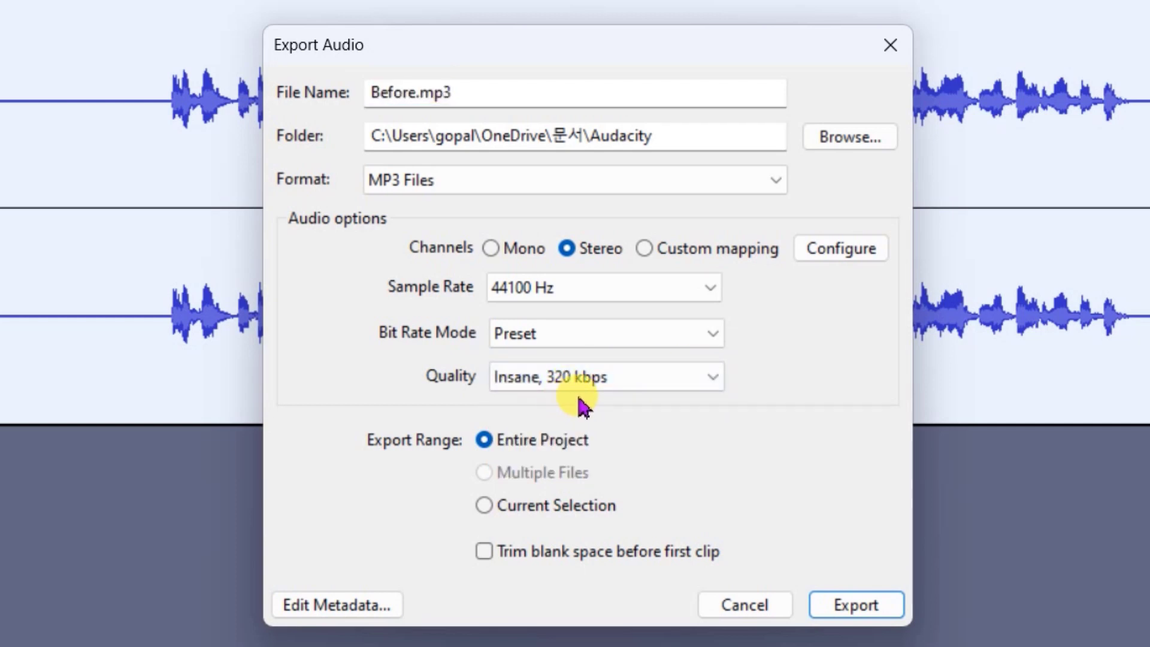
left_click(853, 617)
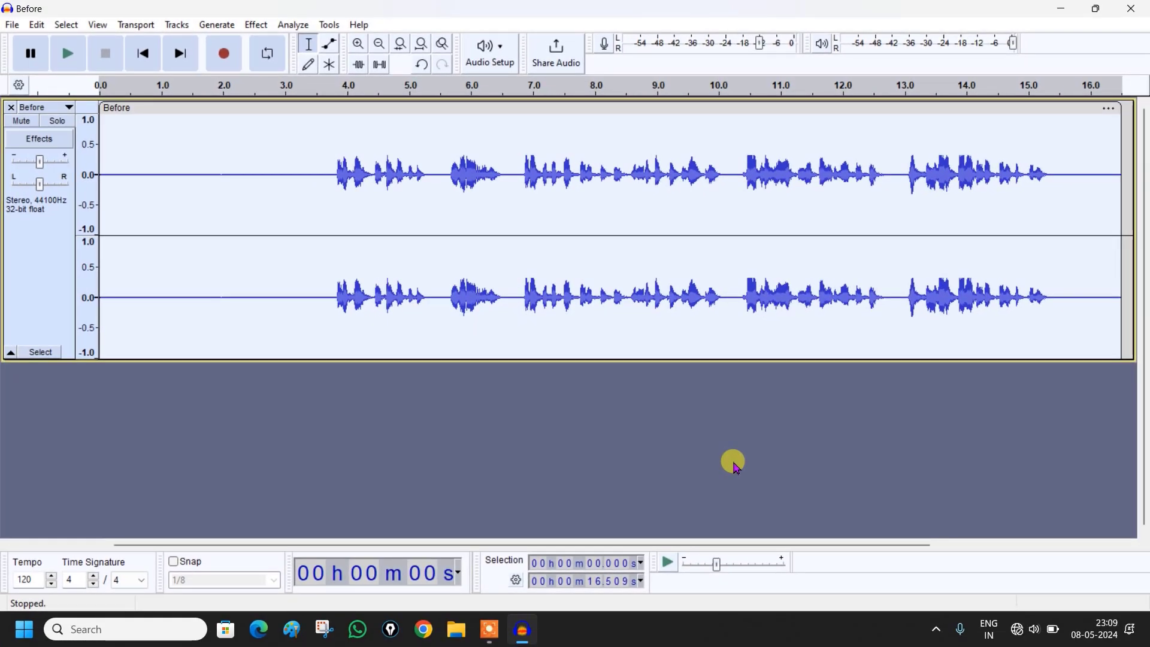
left_click(1062, 9)
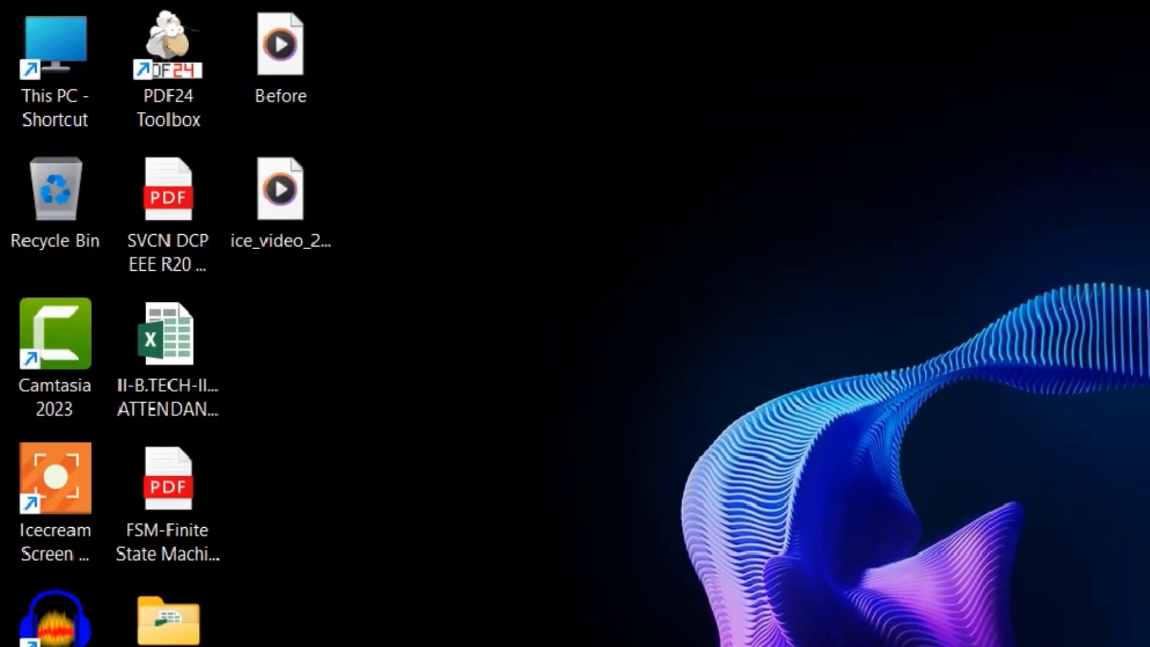
In File Explorer, open the Audacity folder inside Documents and rename the exported Before file as After
left_click(58, 54)
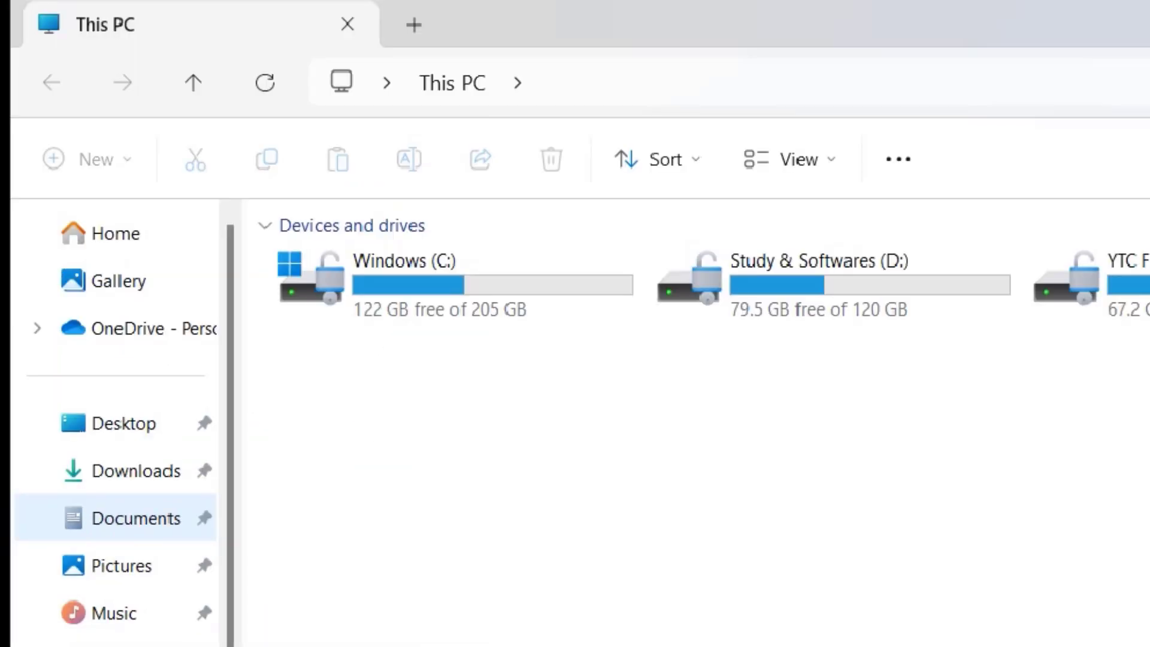
left_click(112, 527)
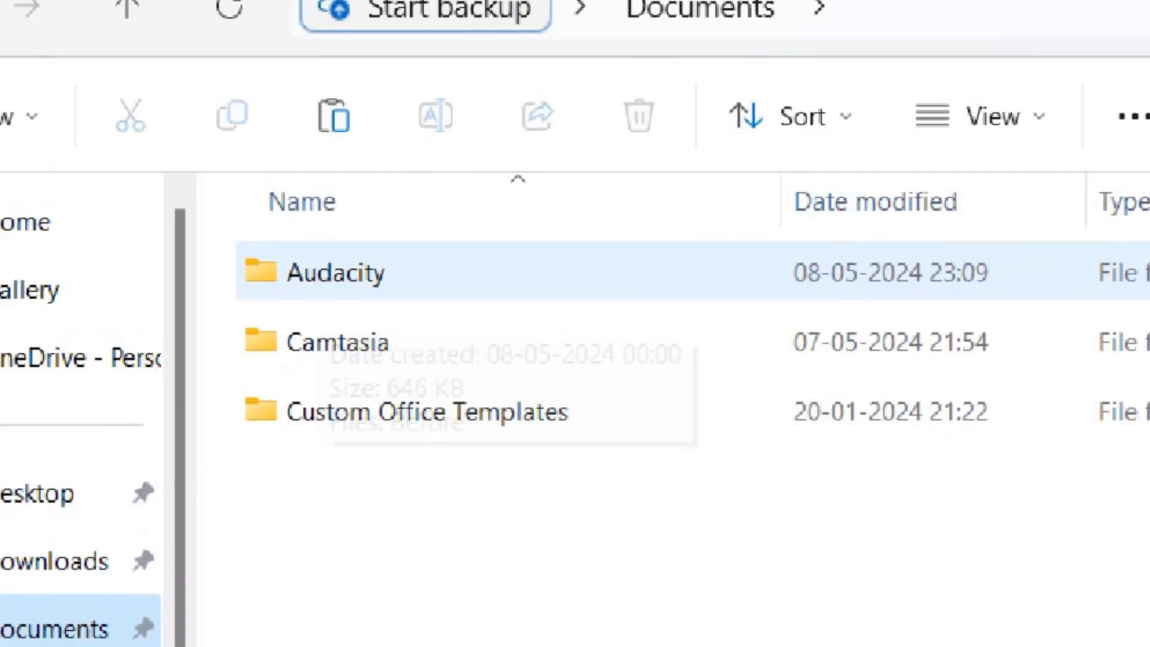
double_click(317, 282)
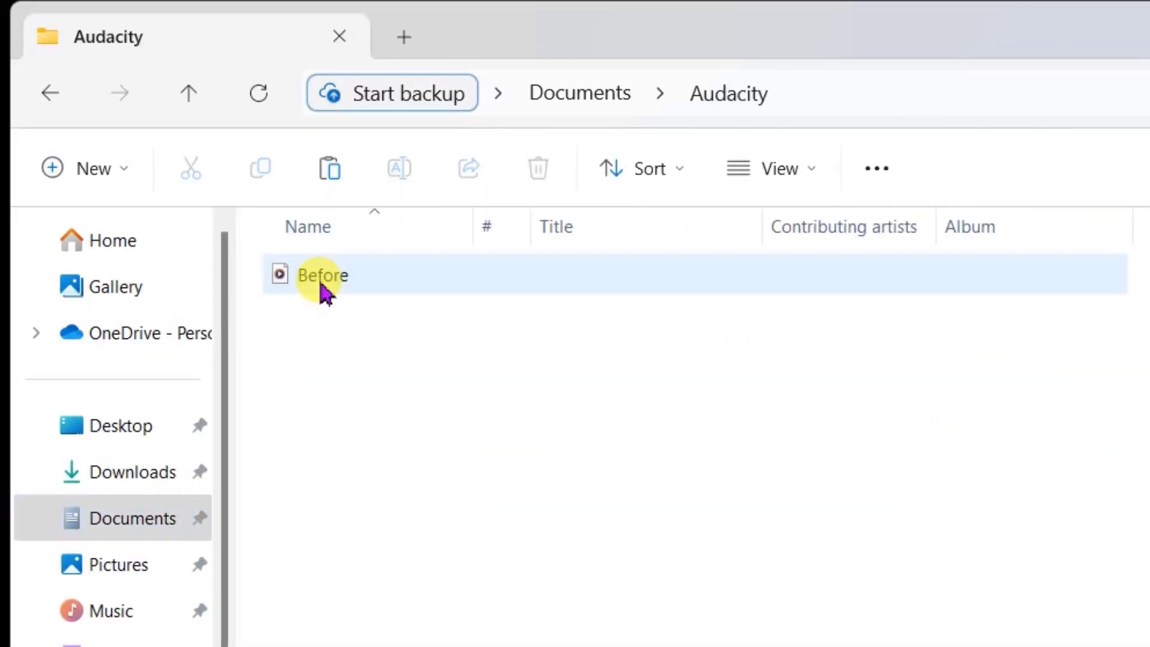
left_click(317, 289)
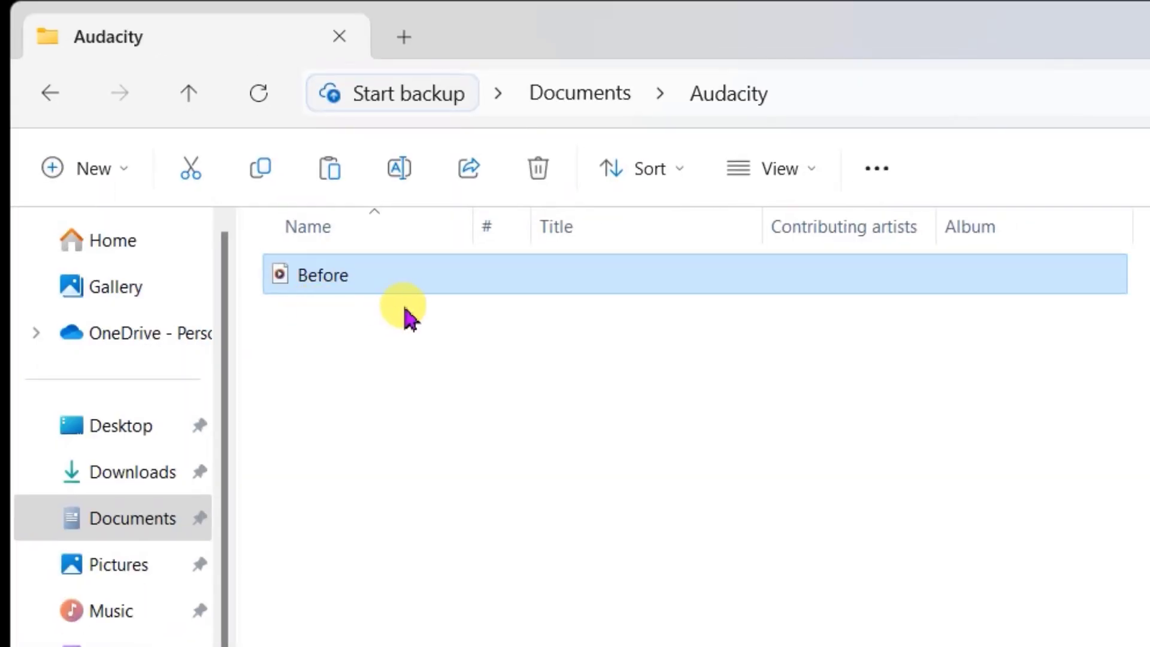
key("F2")
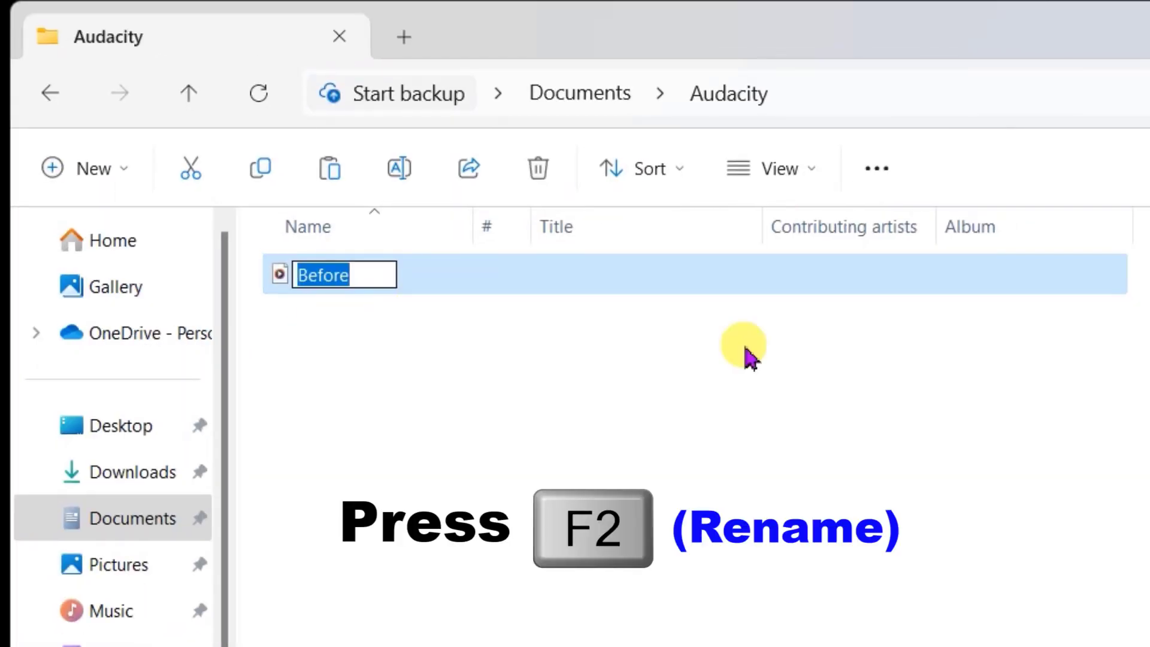
type("Aft")
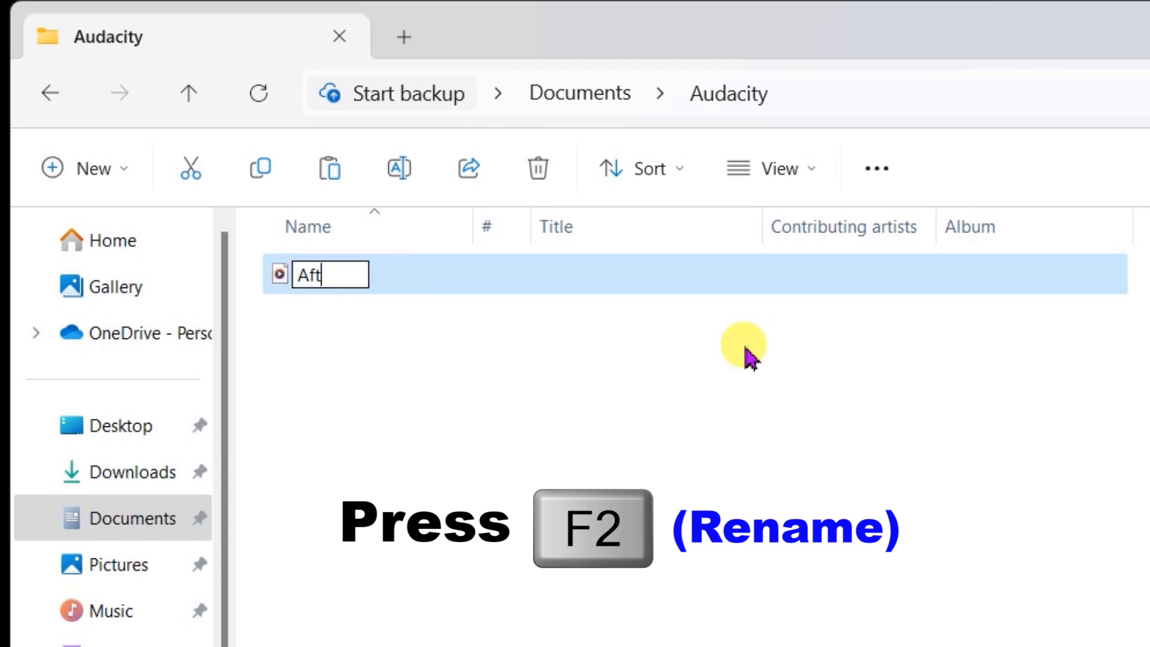
type("er")
key("Return")
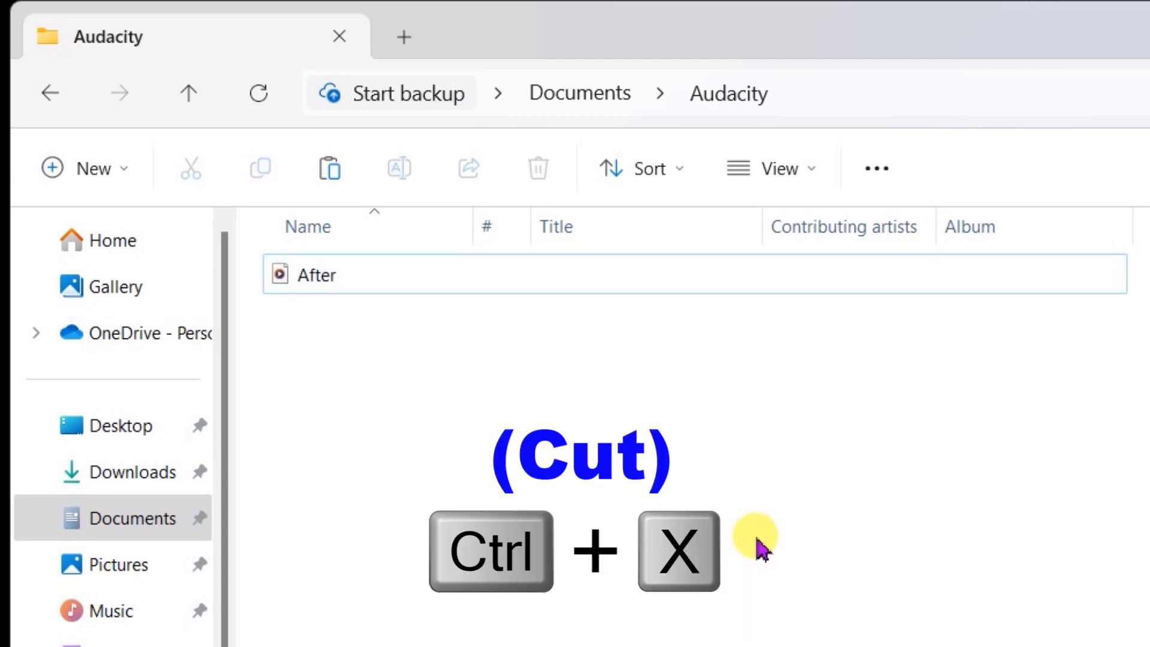
Move the After file from the Audacity folder to the desktop and place its icon beside Before
left_click(440, 288)
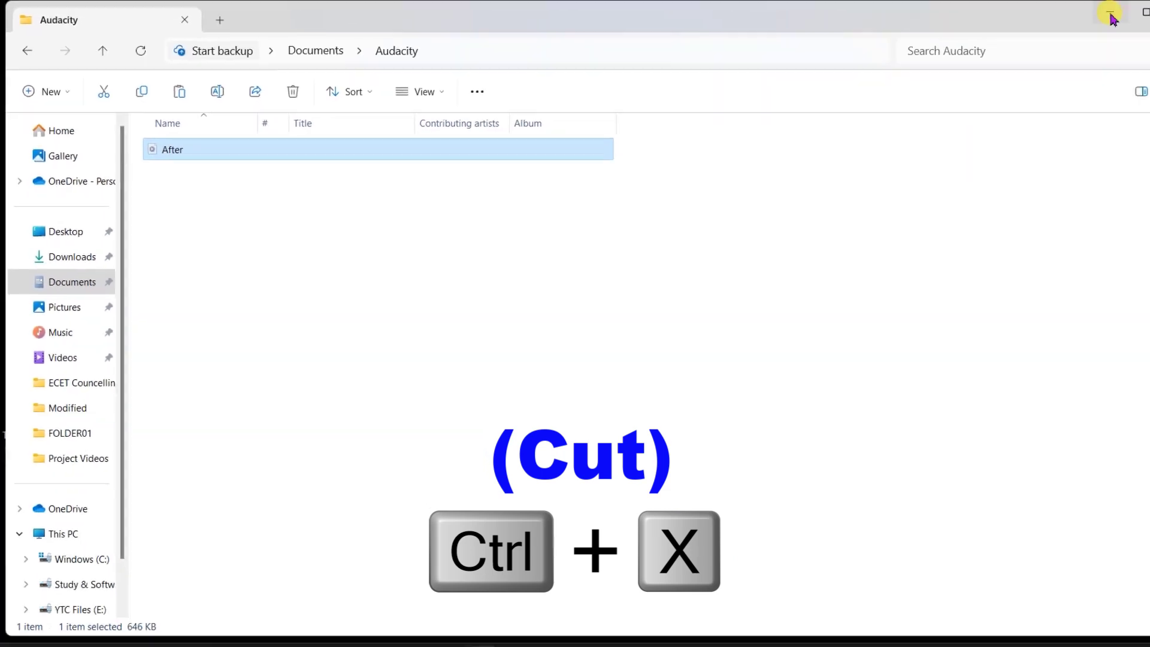
left_click(1055, 12)
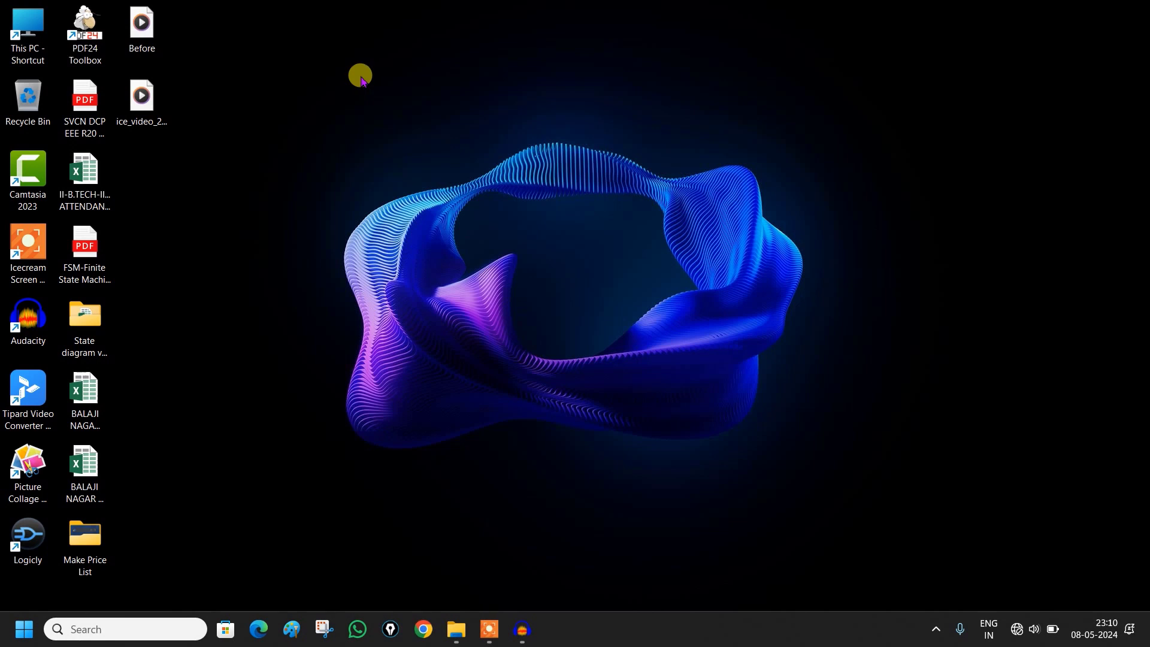
key("ctrl+v")
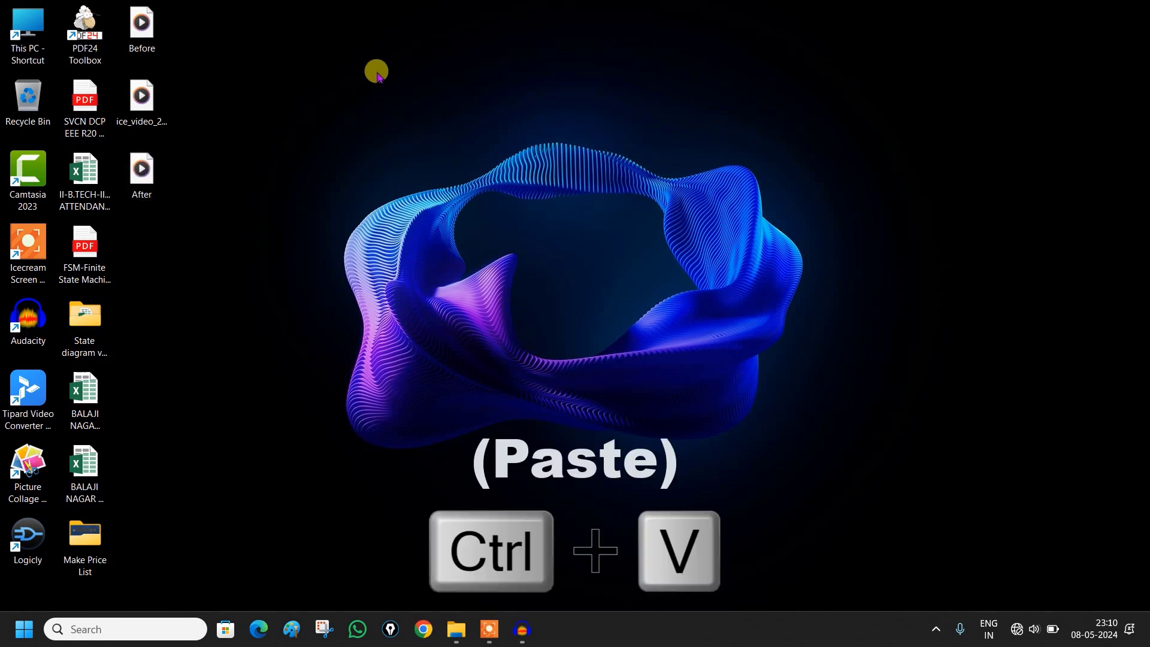
left_click_drag(146, 173, 198, 36)
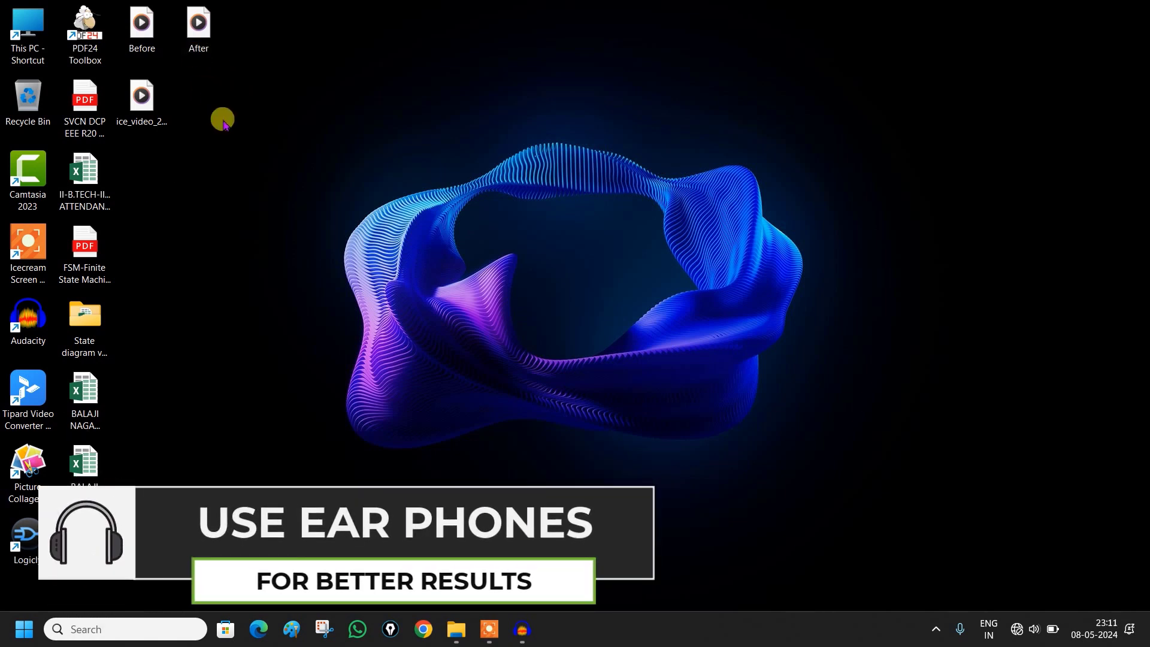